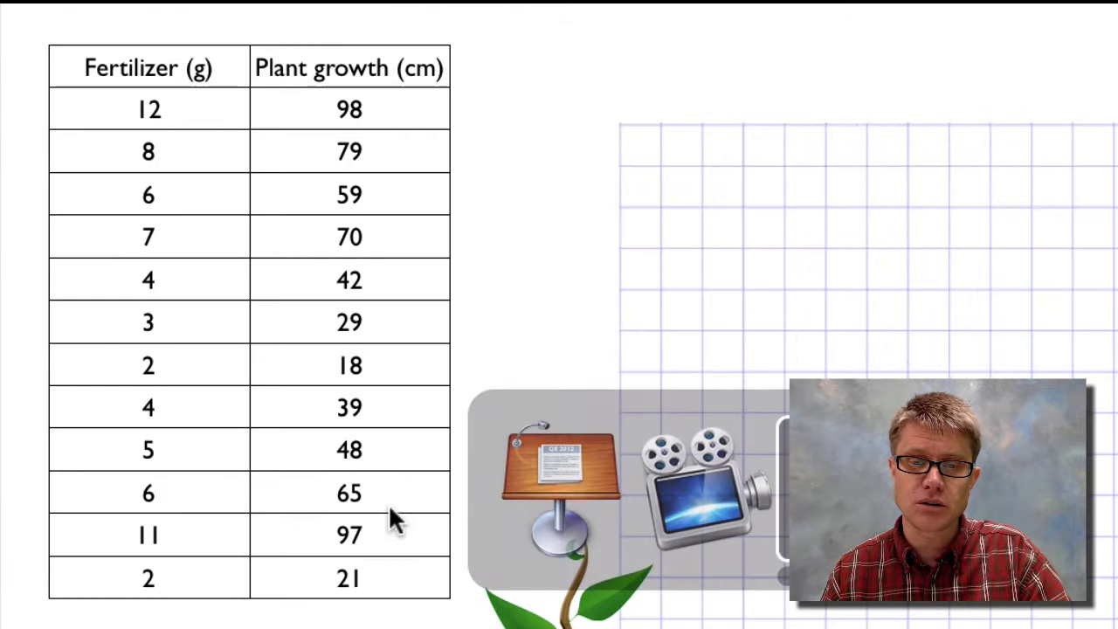
key(super+Tab)
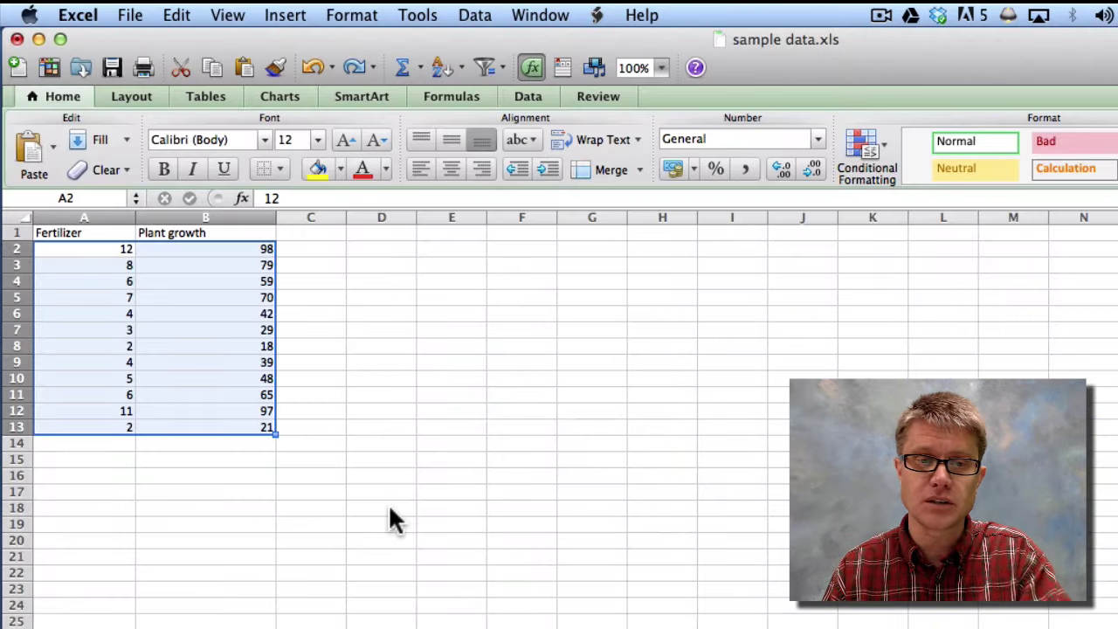
Select range A1:B13, covering the Fertilizer and Plant growth columns with their headers.
click(145, 411)
click(84, 231)
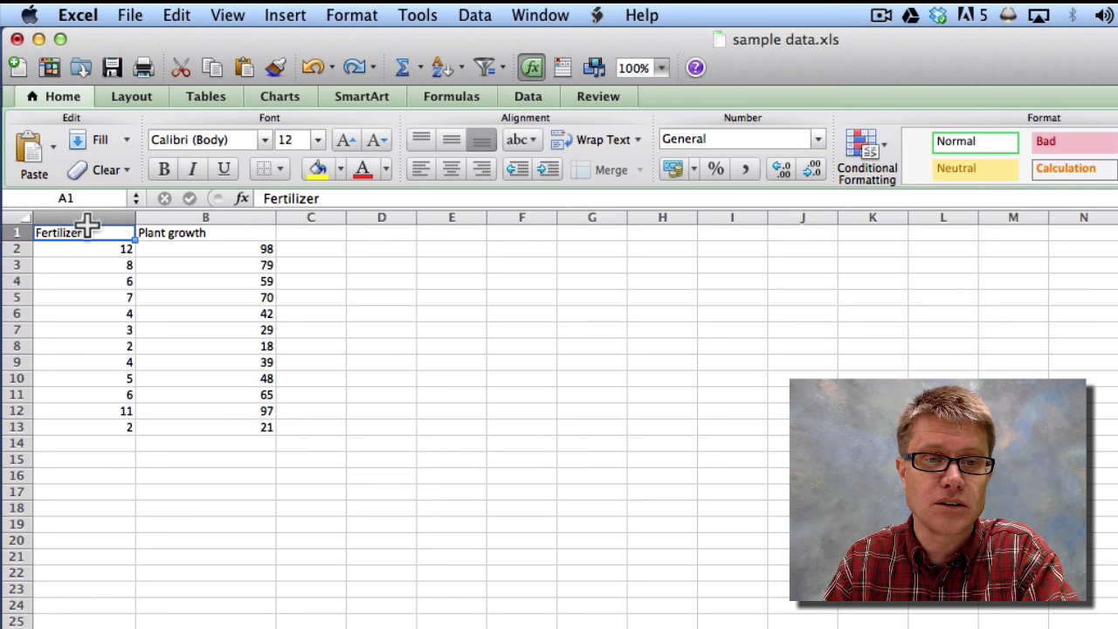
click(181, 231)
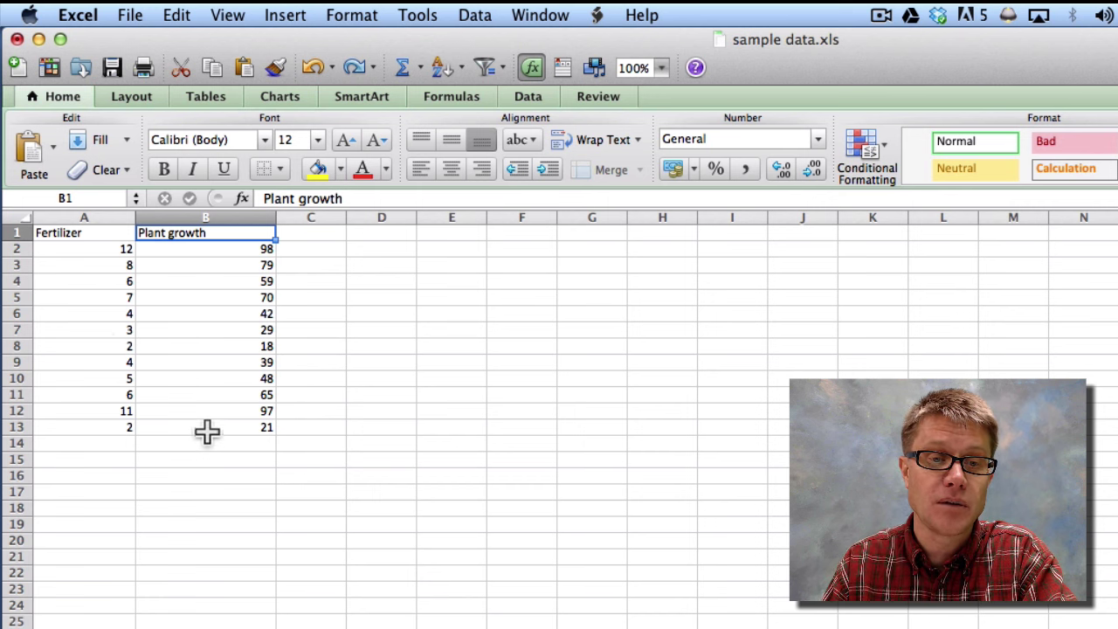
drag(207, 431, 97, 234)
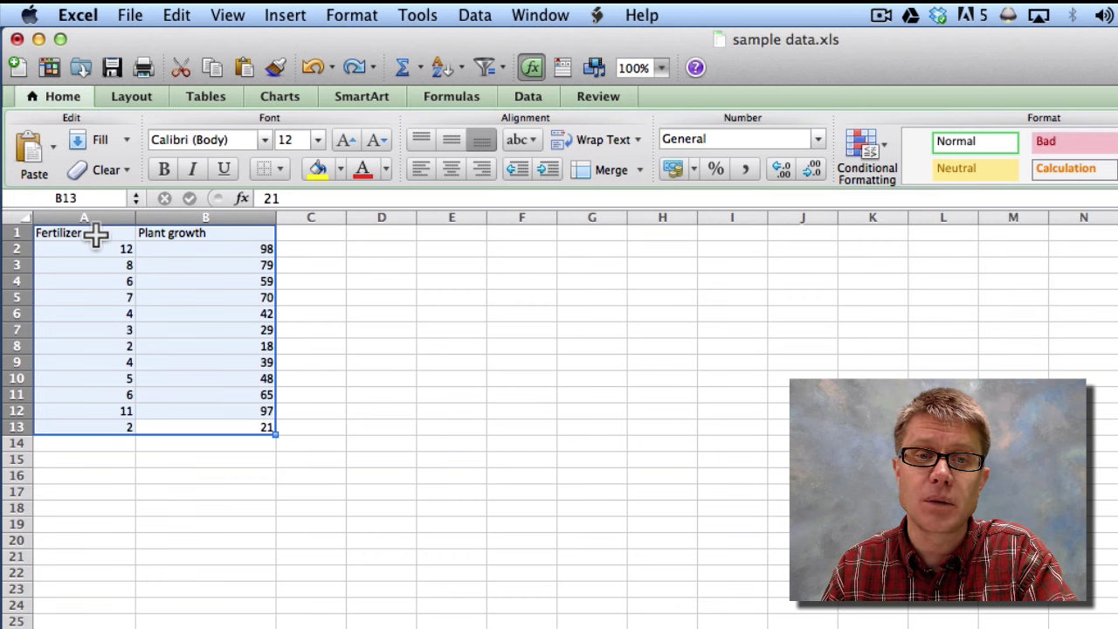
Insert a Marked Scatter chart of plant growth versus fertilizer from the selected range.
click(286, 14)
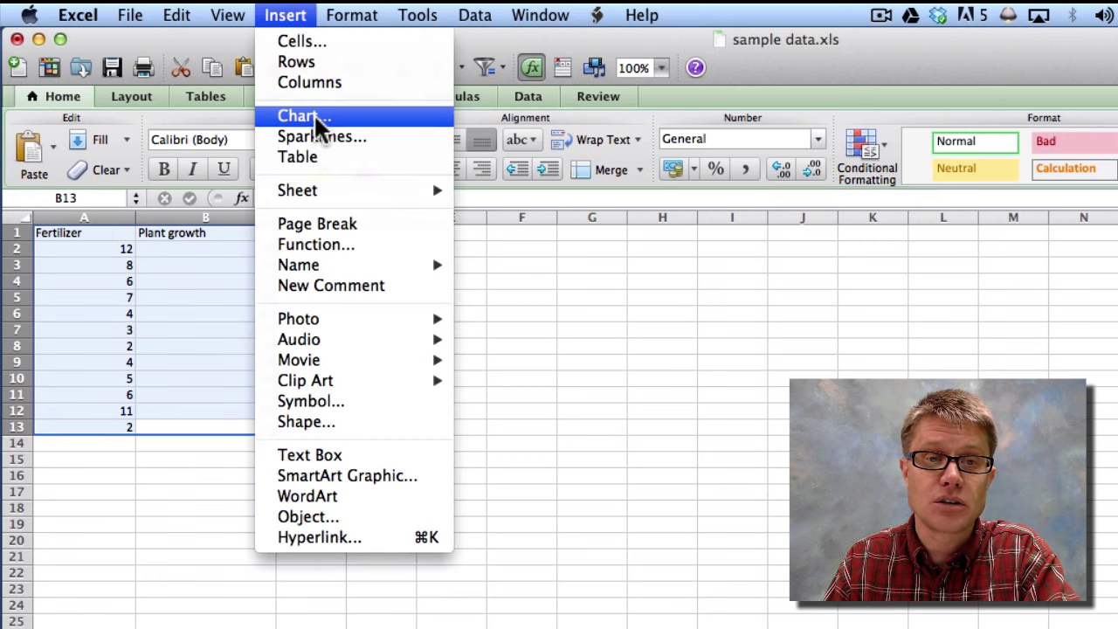
click(302, 117)
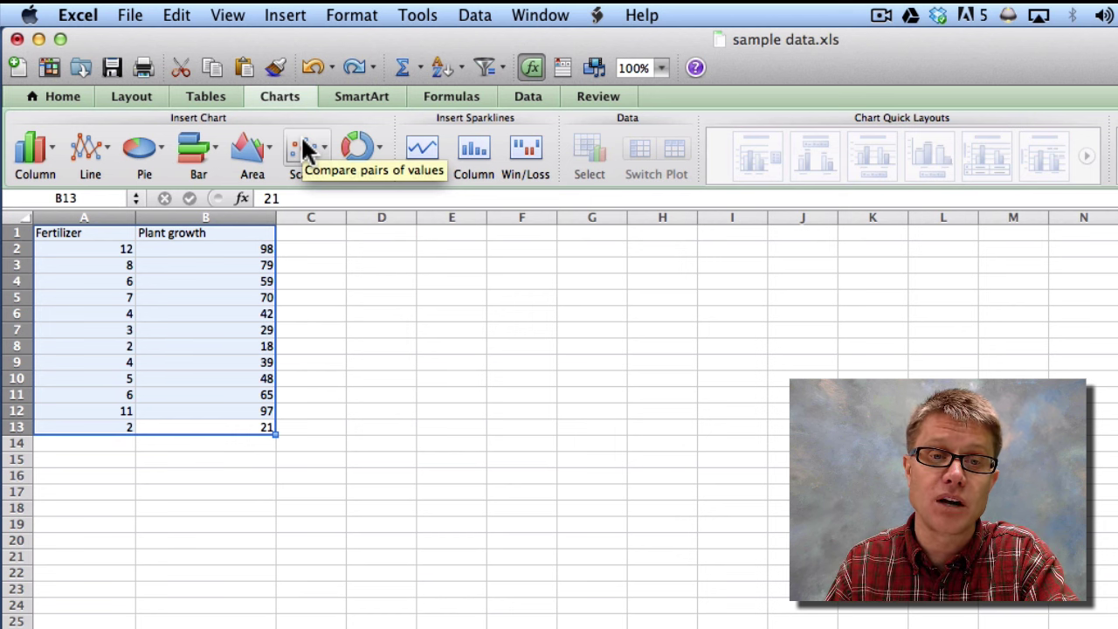
click(307, 150)
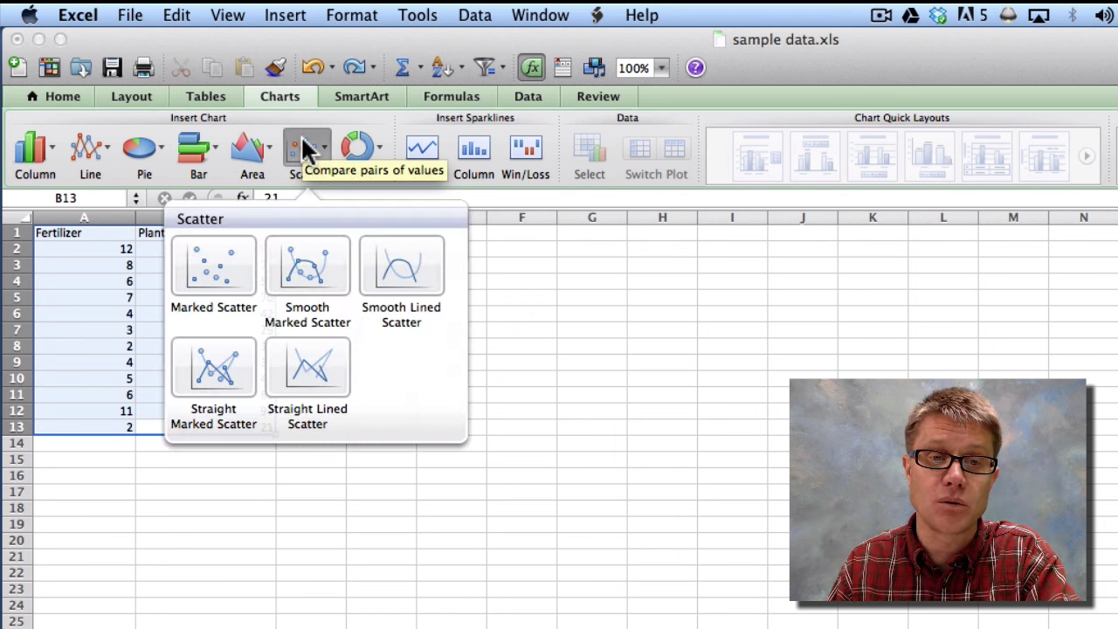
click(203, 281)
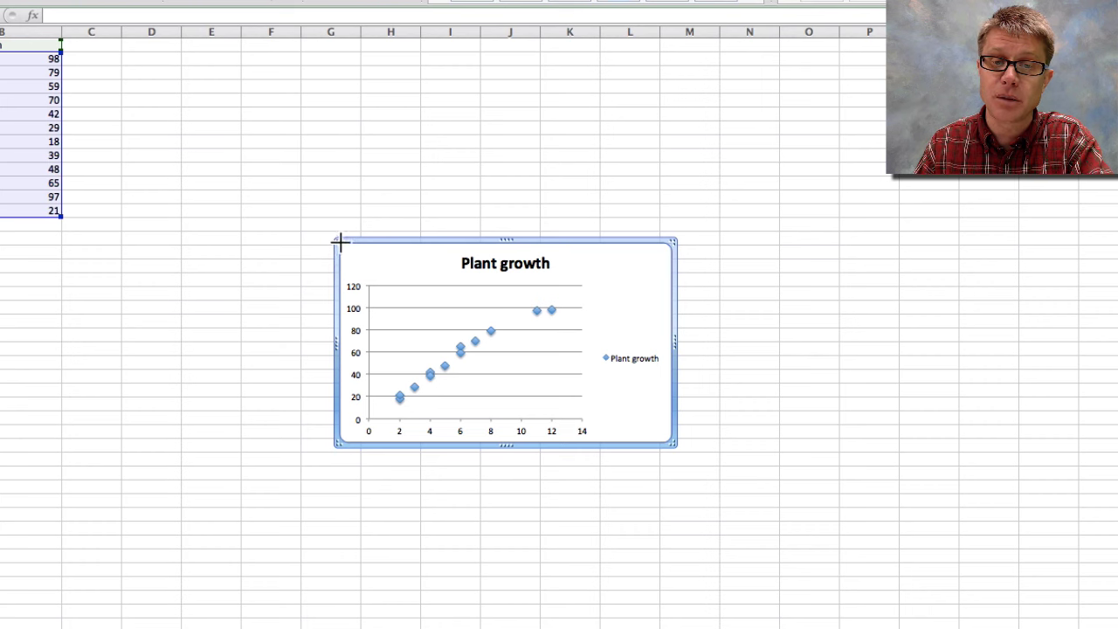
Enlarge the chart toward the top-left and bottom-right, and delete the Plant growth legend.
drag(341, 242, 124, 46)
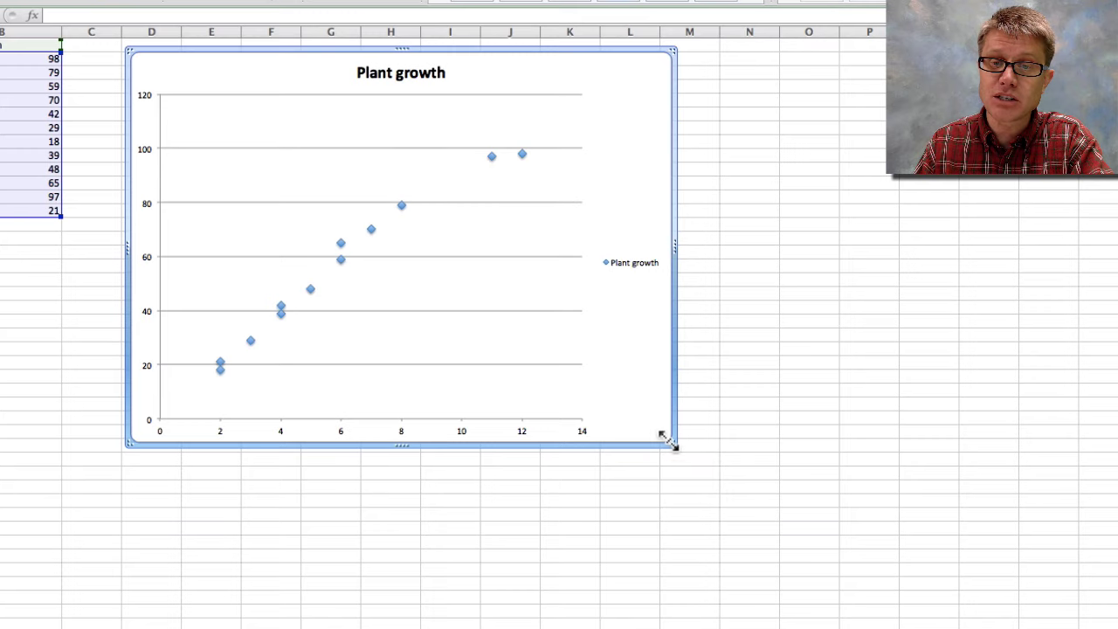
drag(668, 441, 821, 577)
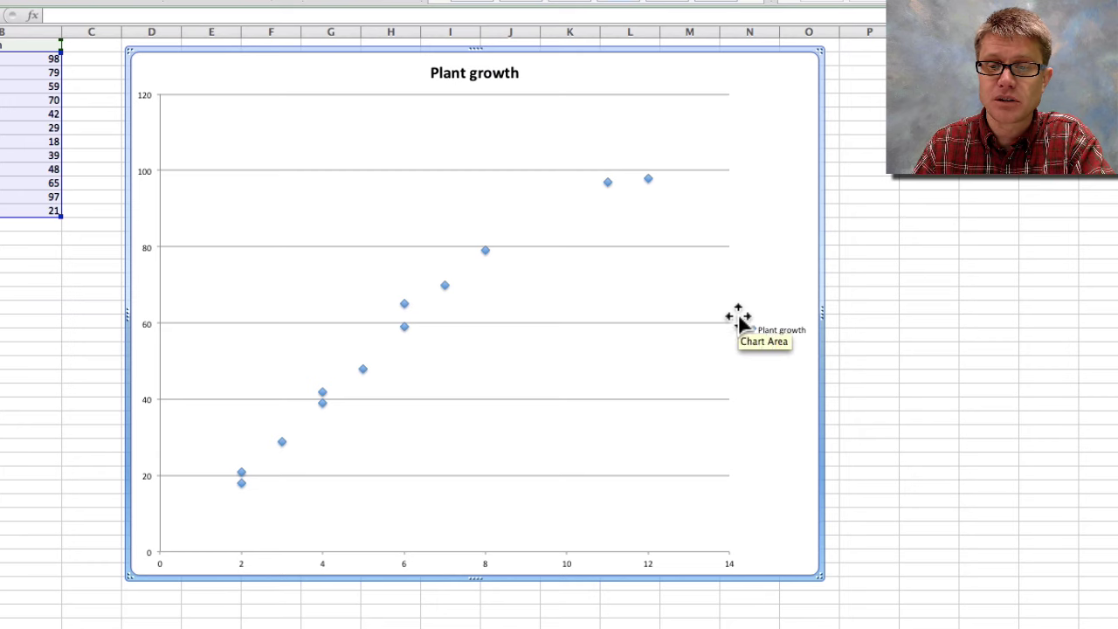
click(784, 338)
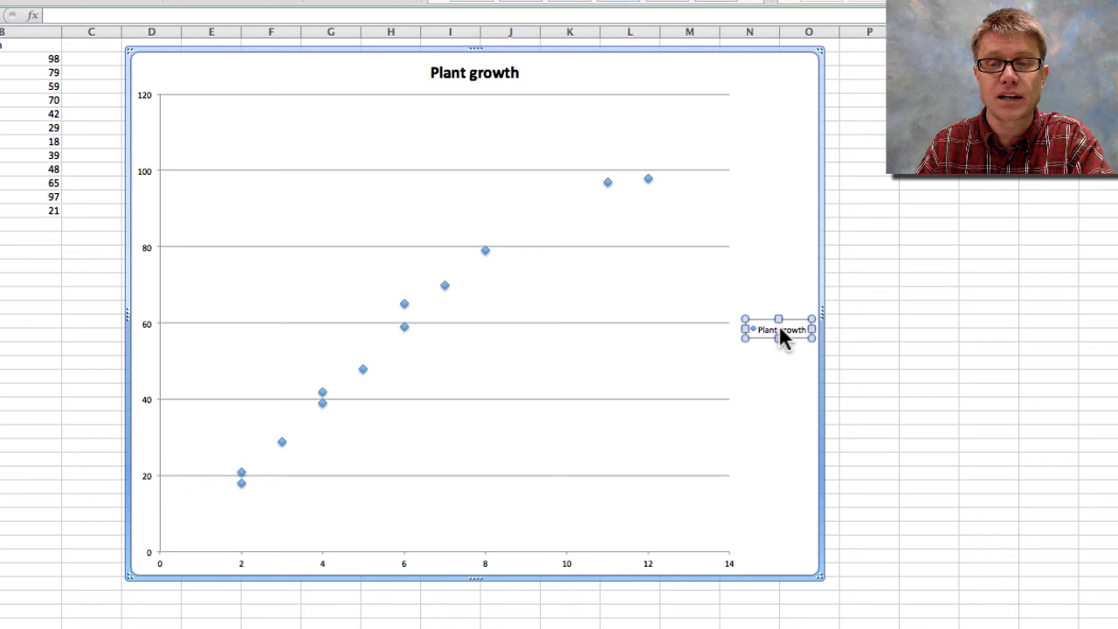
key(Delete)
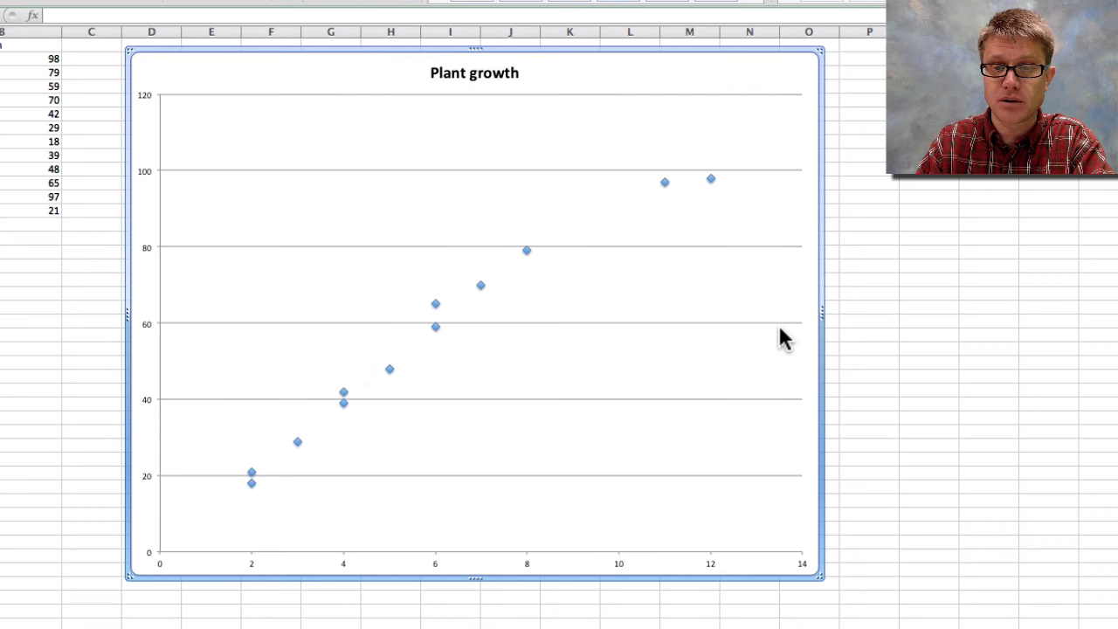
Replace the chart title 'Plant growth' with 'Relation of fertilizer to plant growth'.
click(470, 74)
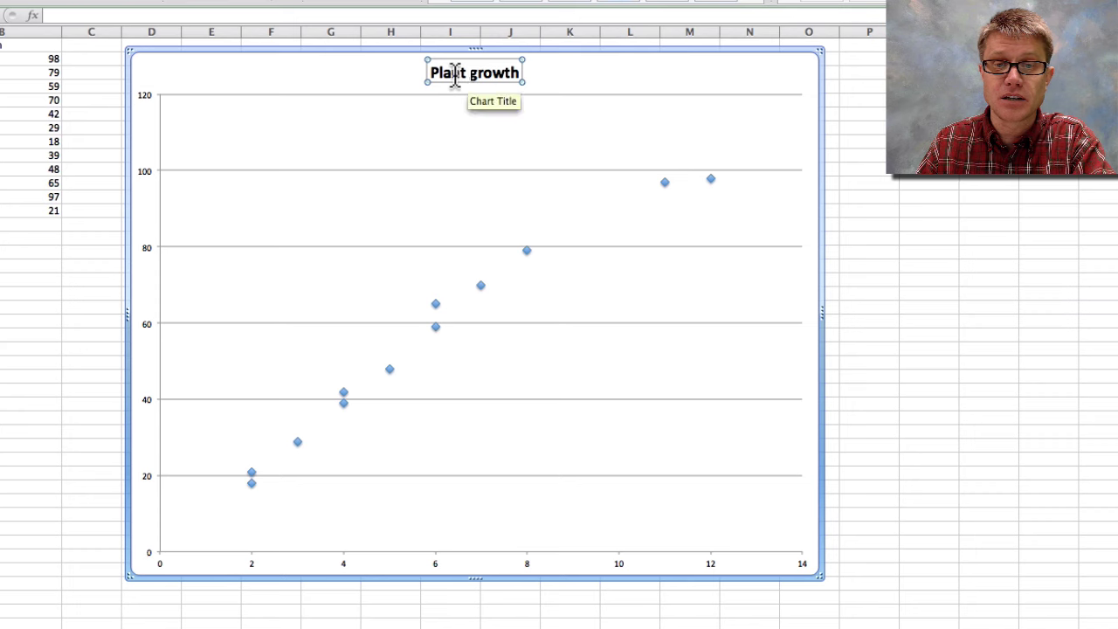
drag(432, 74, 517, 81)
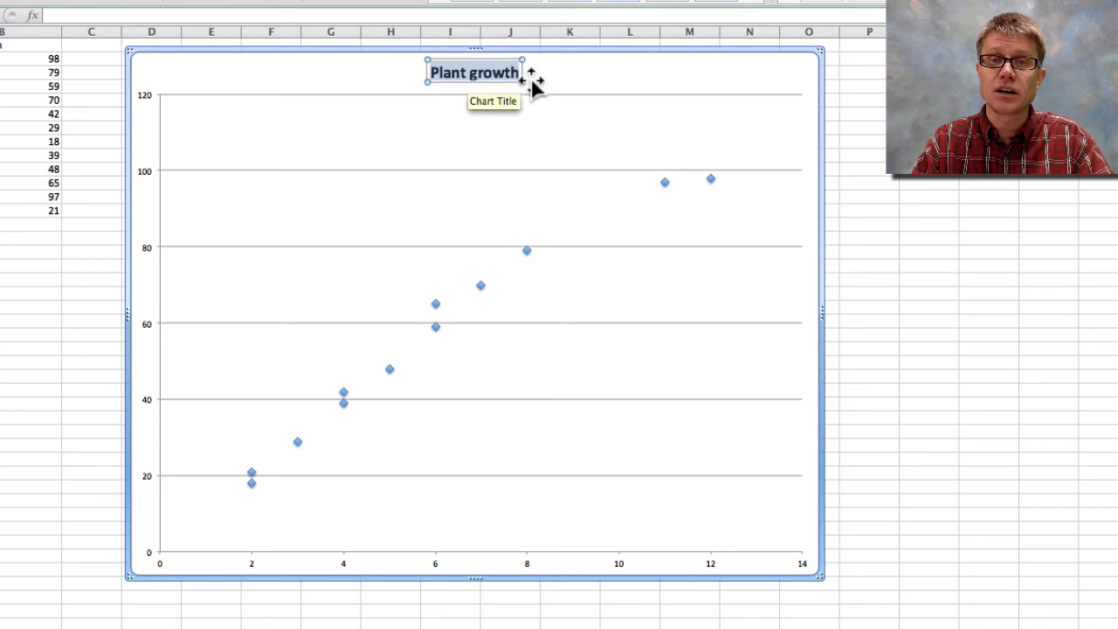
text(Relatio)
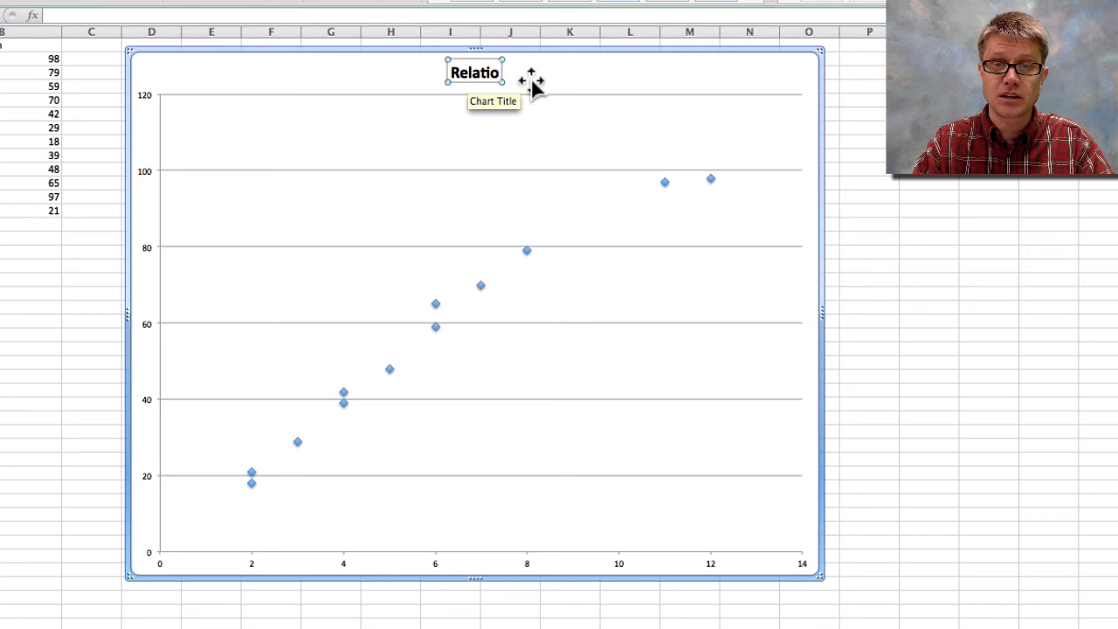
text(n)
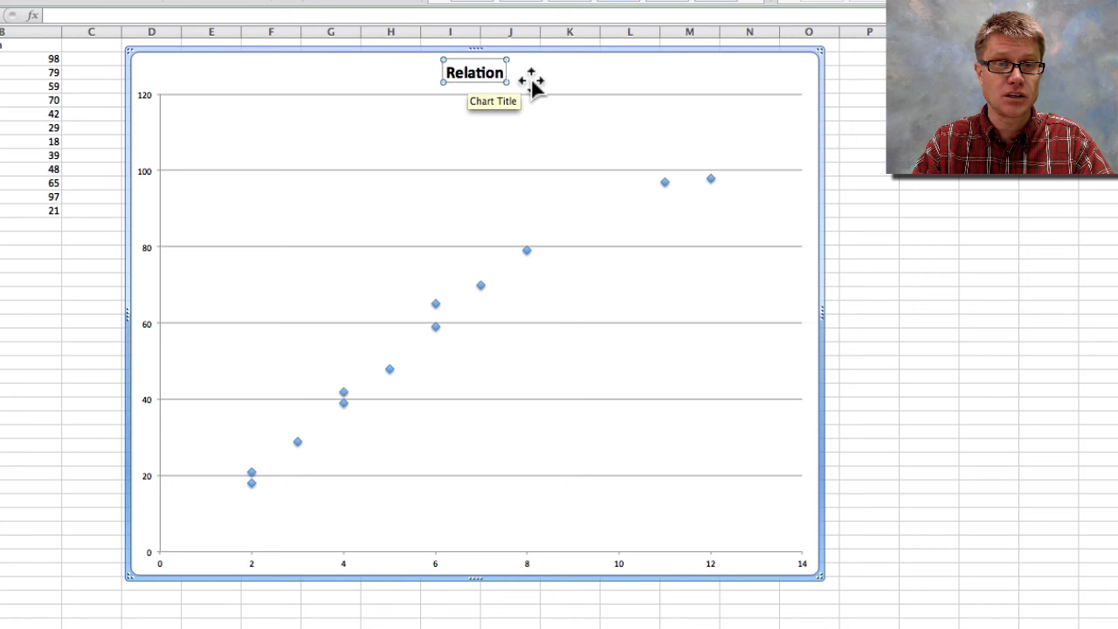
text( of fertil)
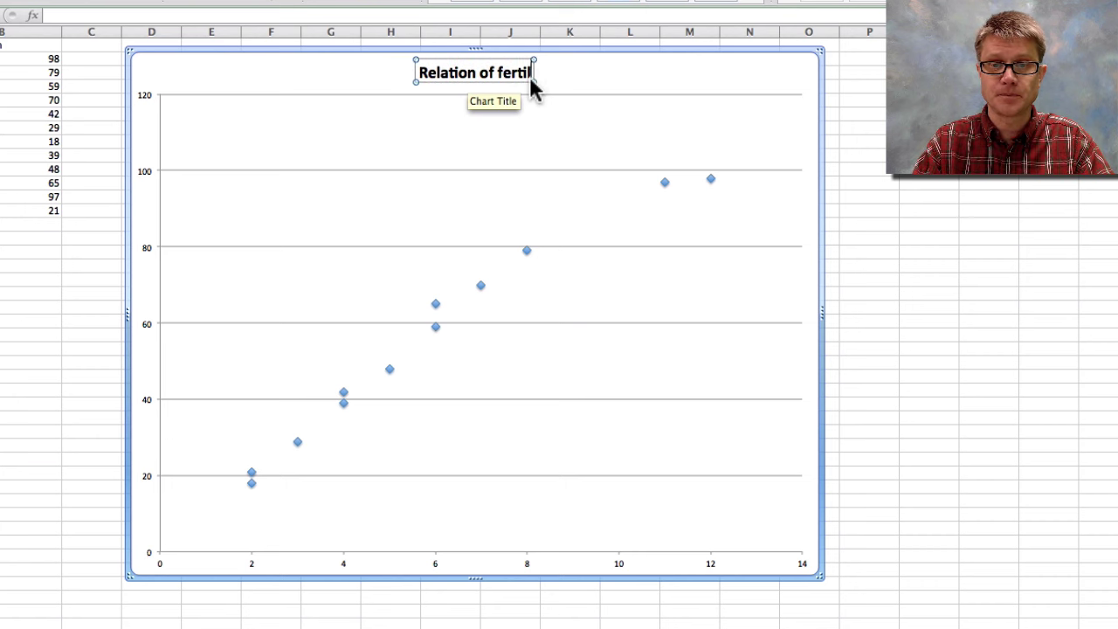
text(izer to pl)
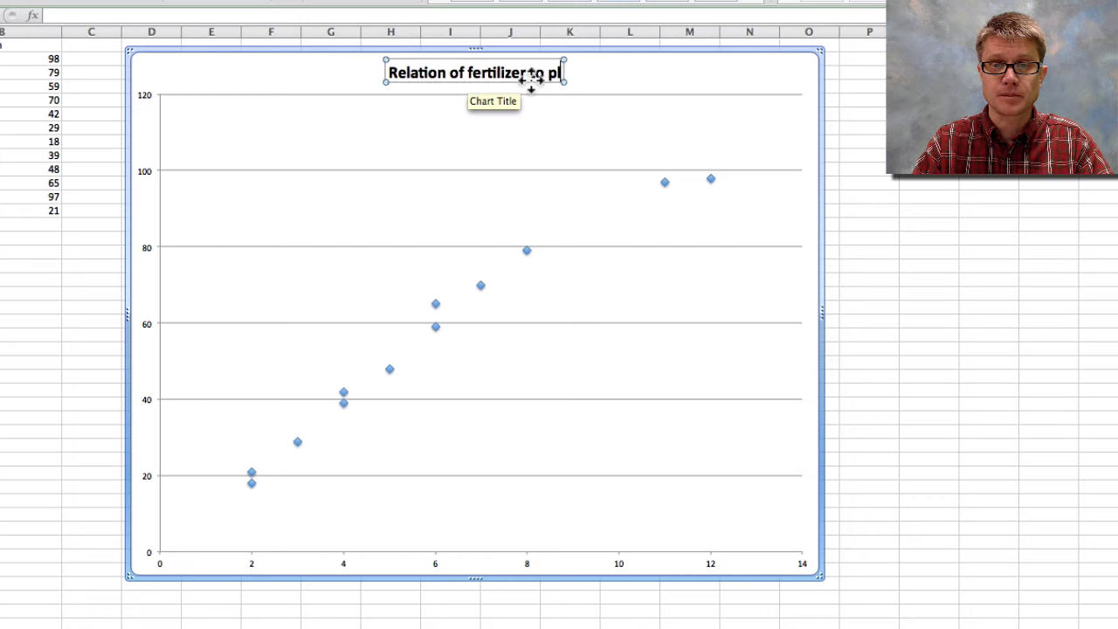
text(ant growth)
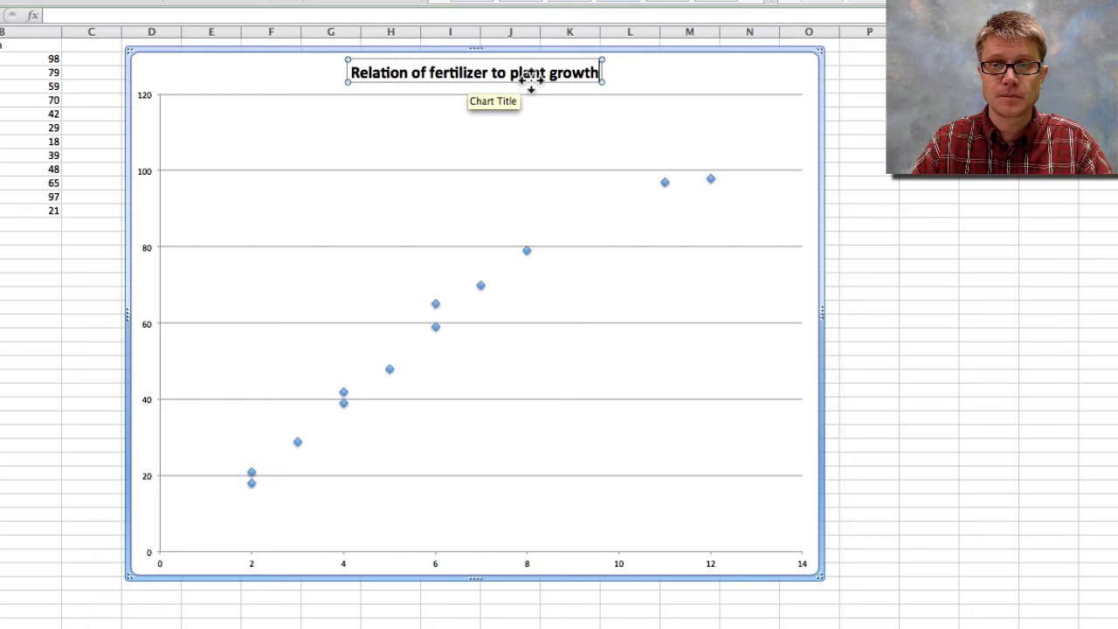
click(671, 104)
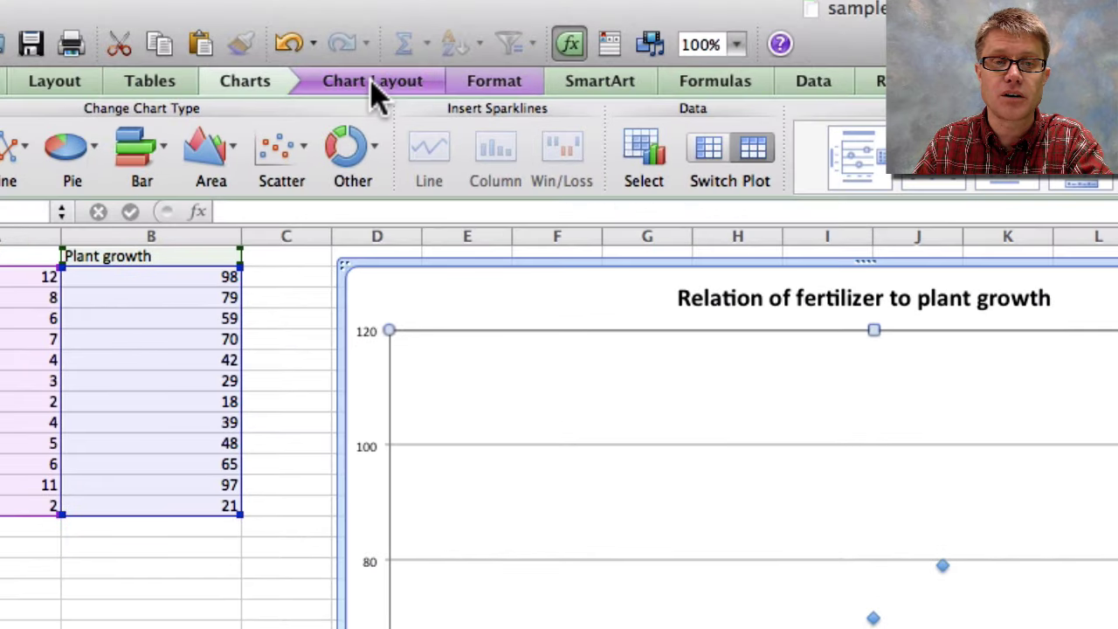
Set the vertical axis minimum to 15 and maximum to 100 in Axis Options.
click(366, 80)
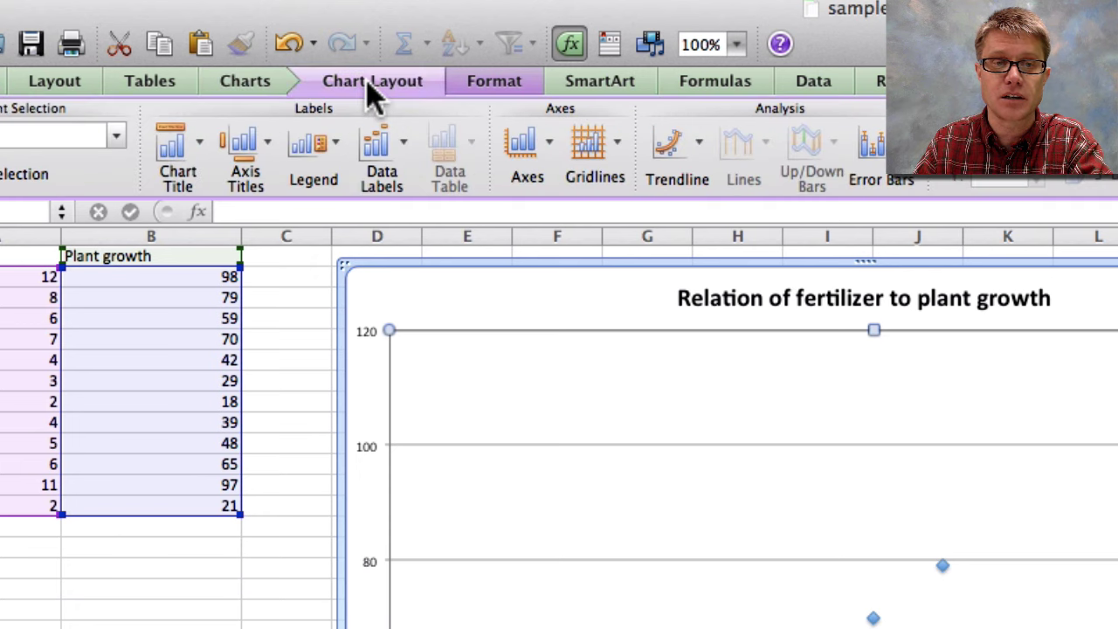
click(550, 151)
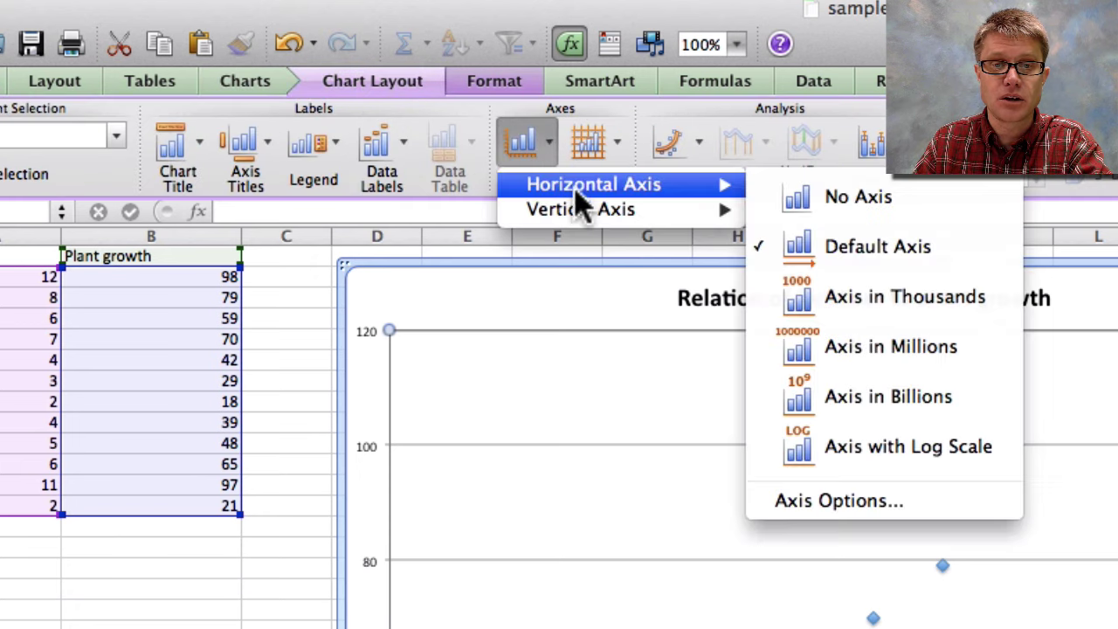
mouse_move(581, 209)
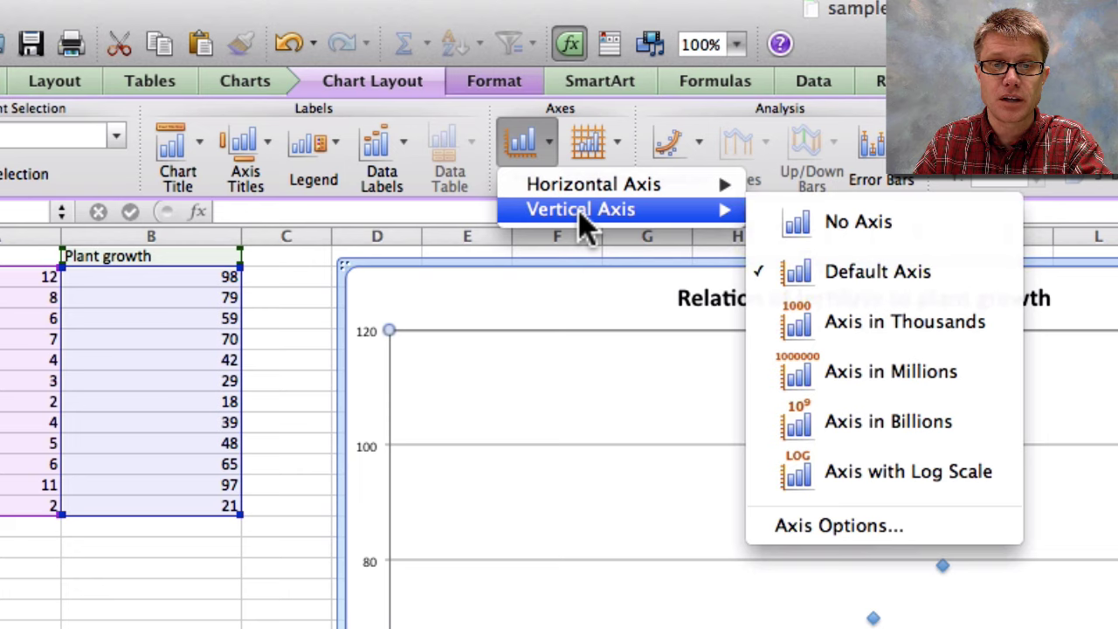
click(944, 527)
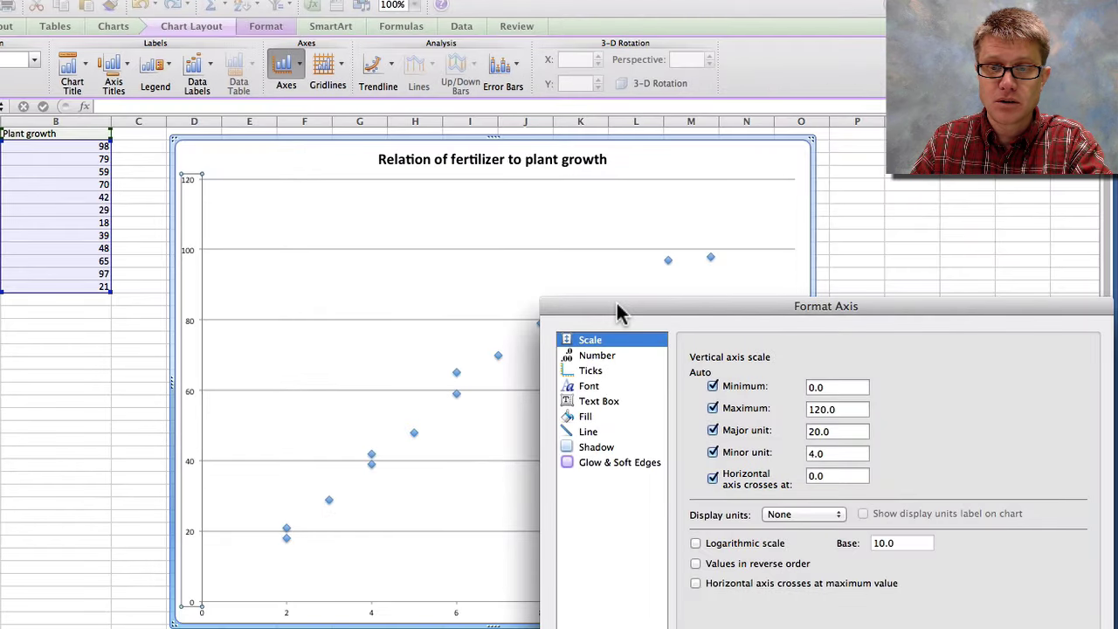
drag(615, 311, 612, 225)
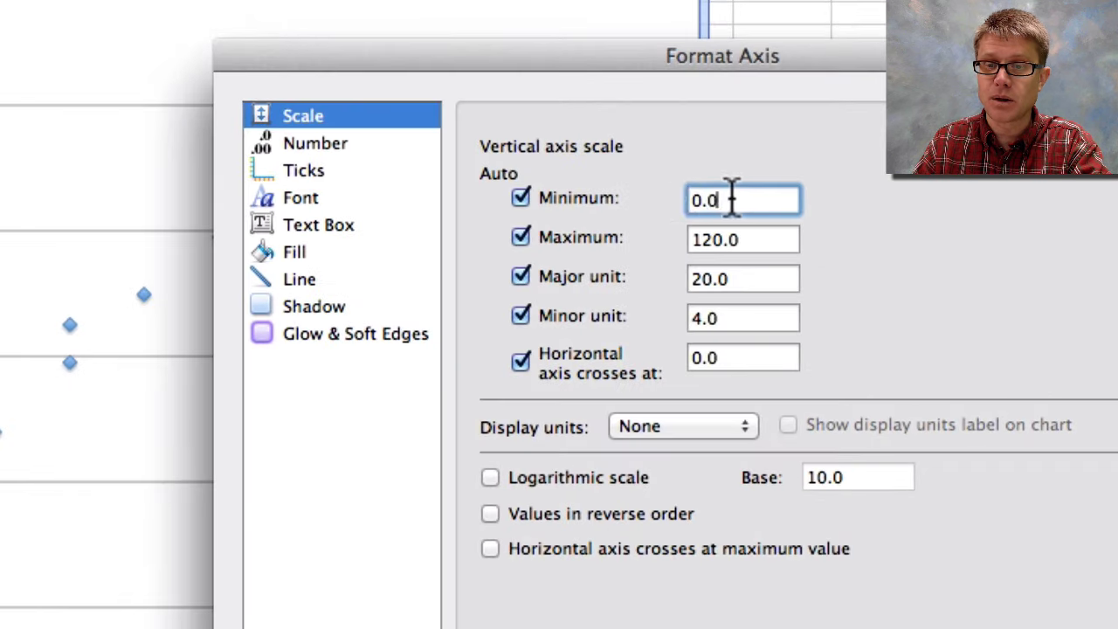
double_click(827, 302)
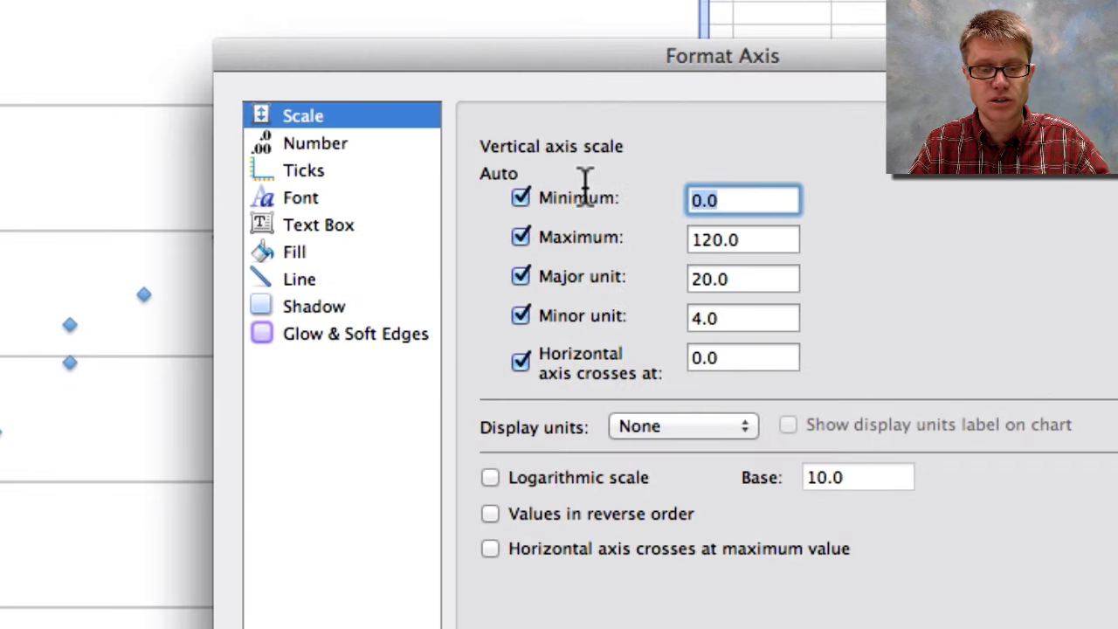
text(15)
key(Tab)
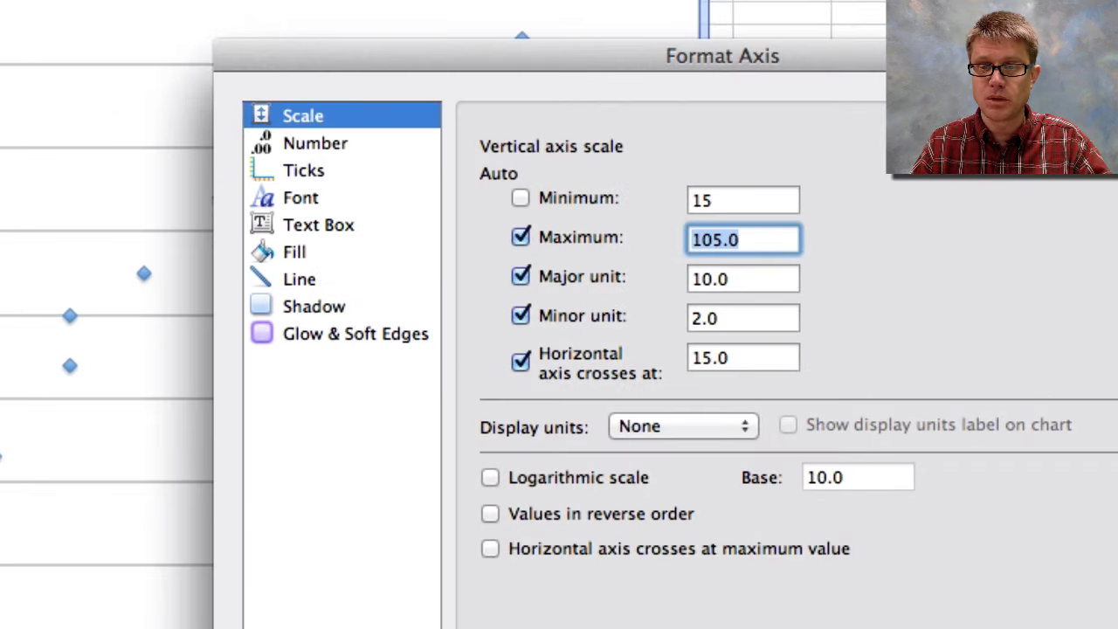
text(100)
key(Tab)
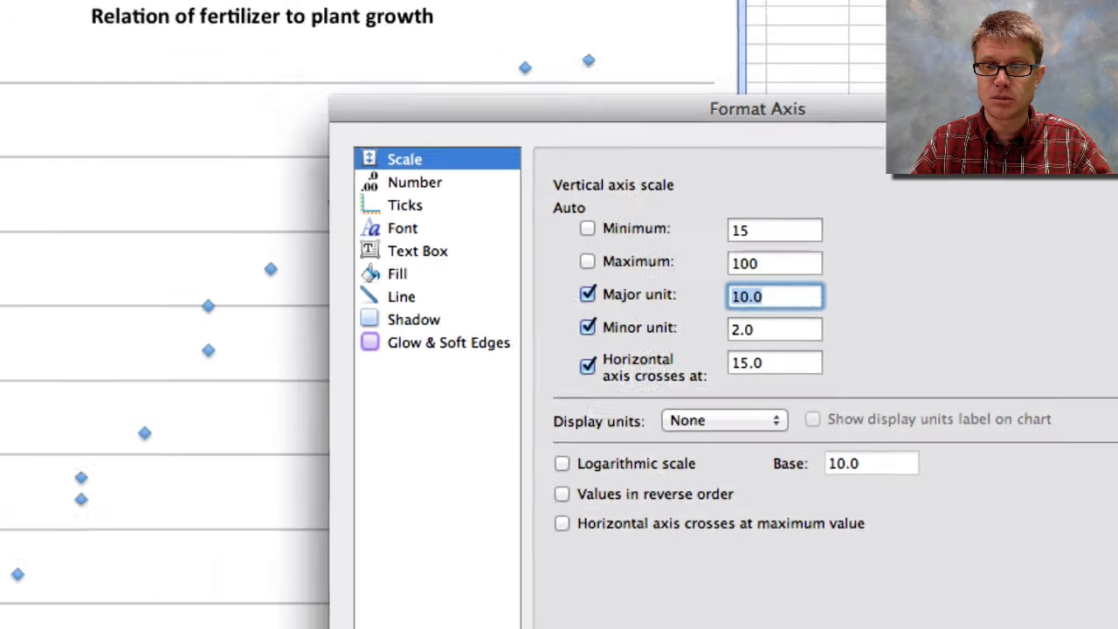
click(1065, 591)
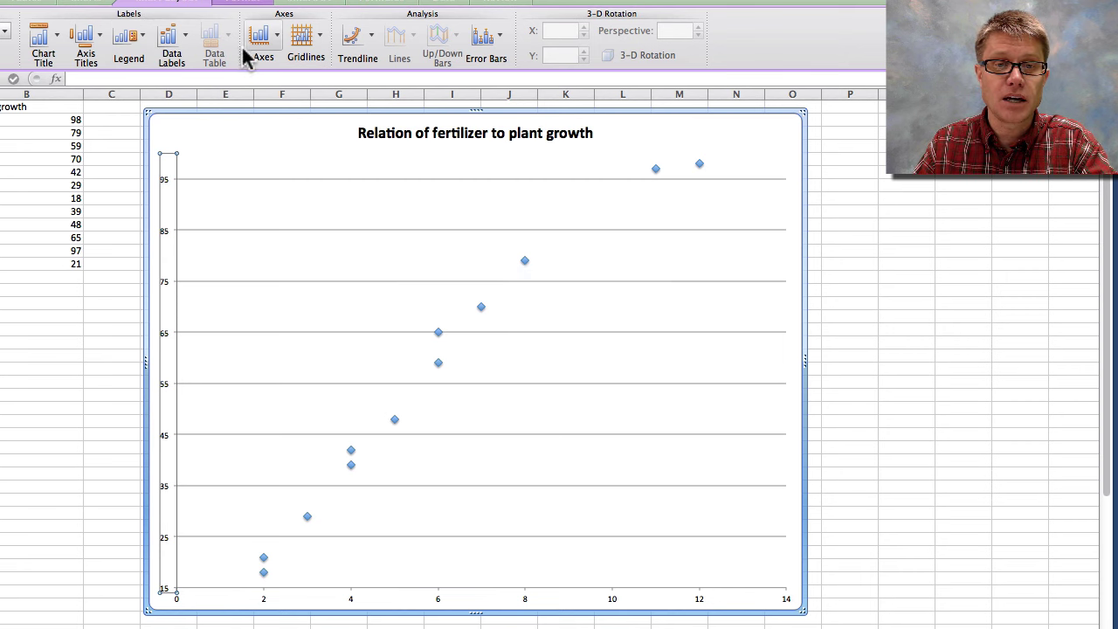
Set the horizontal axis minimum to 2 and maximum to 12 in Axis Options.
click(272, 44)
mouse_move(276, 65)
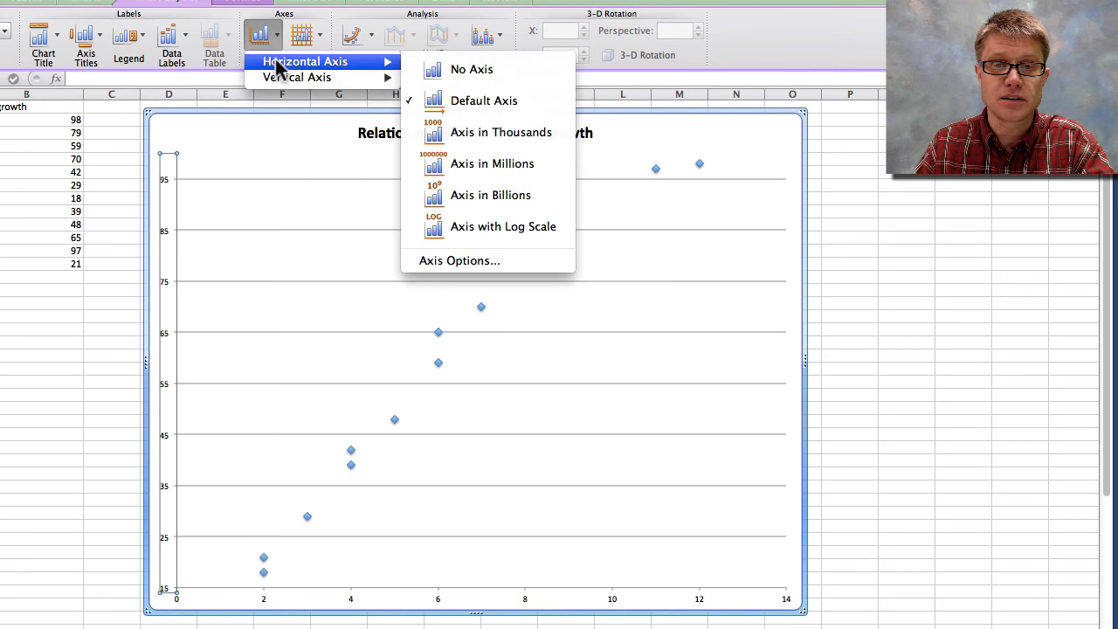
click(502, 275)
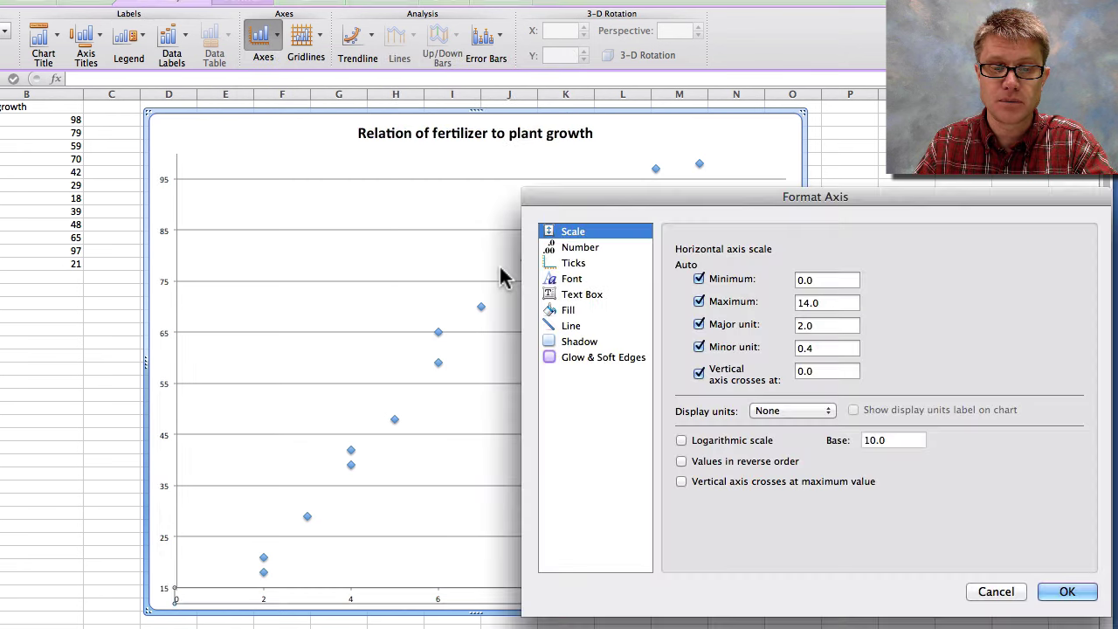
drag(829, 279, 761, 280)
text(2)
key(Tab)
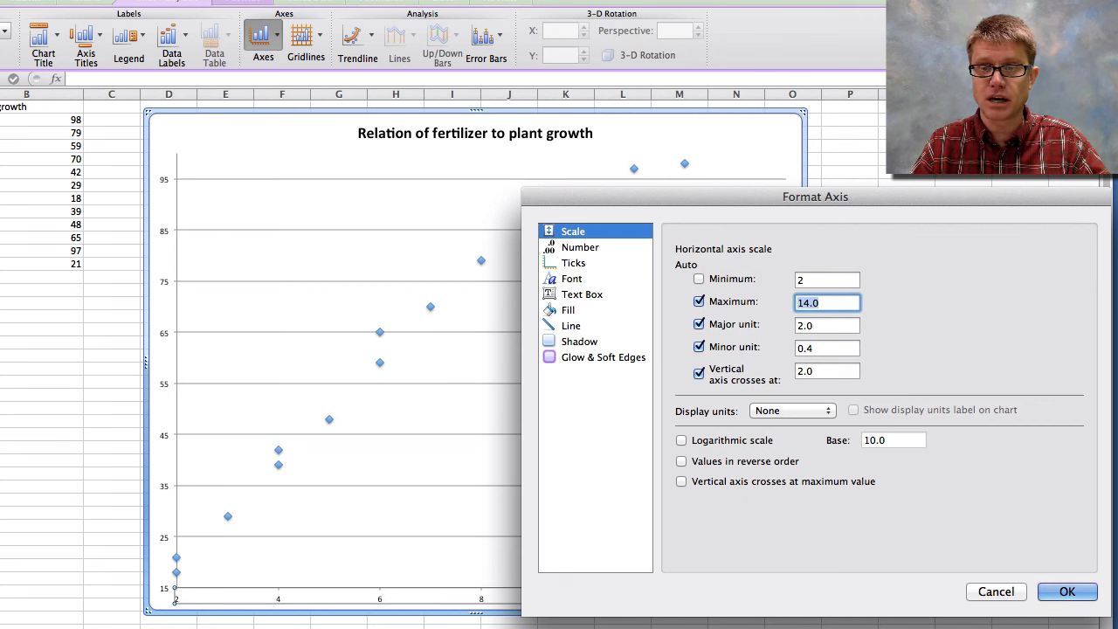
text(12)
click(1062, 591)
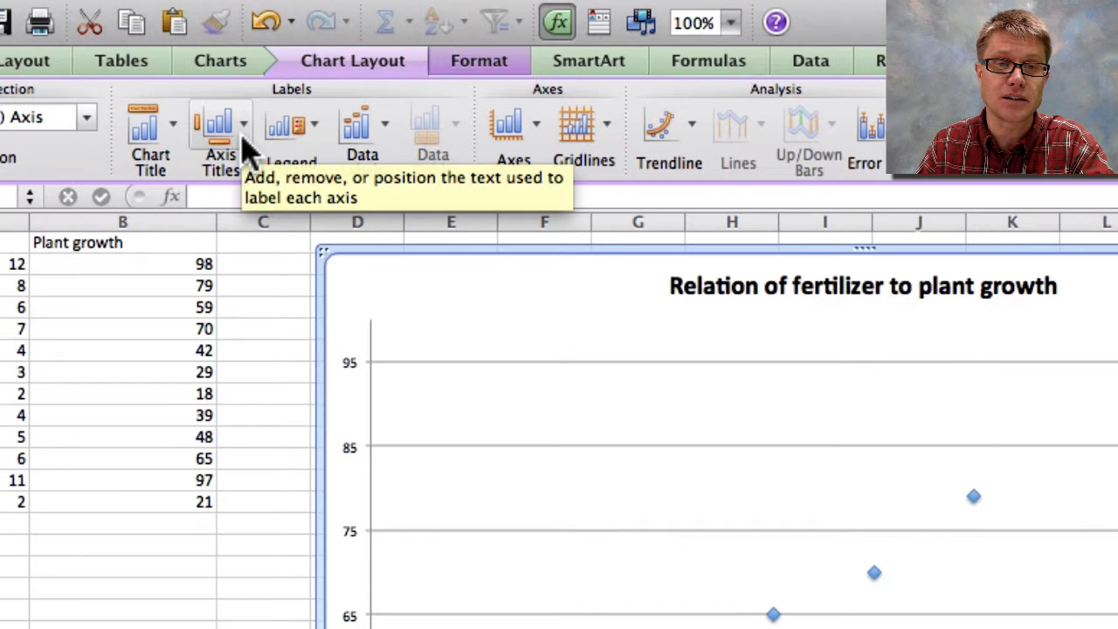
Add a horizontal axis title below the axis reading 'Fertilizer (g)'.
click(242, 149)
mouse_move(253, 173)
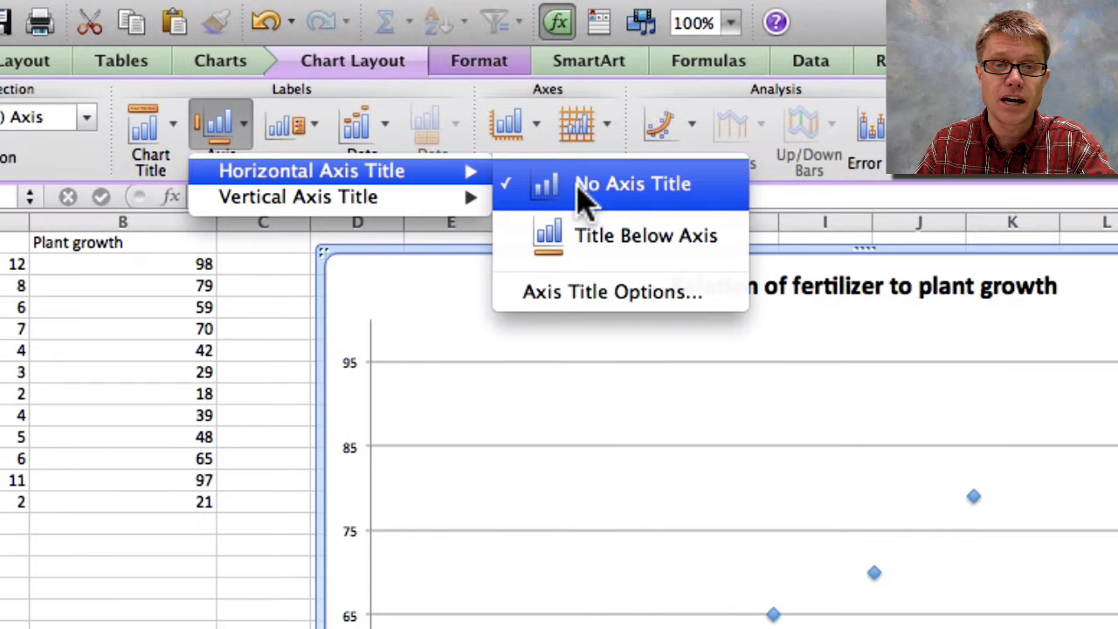
click(636, 249)
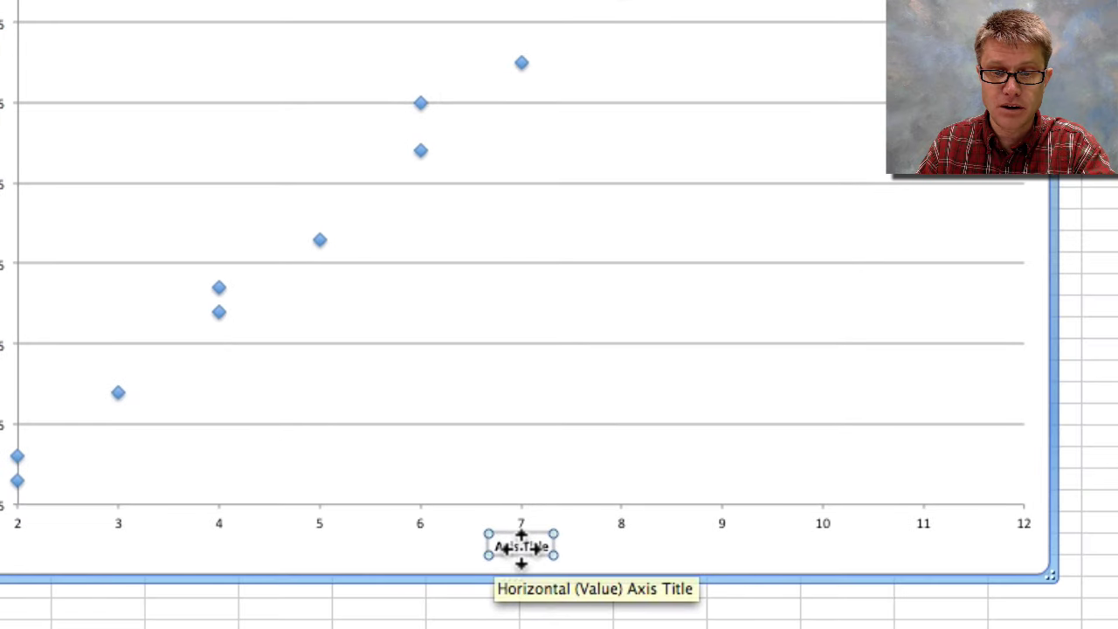
drag(513, 534, 511, 554)
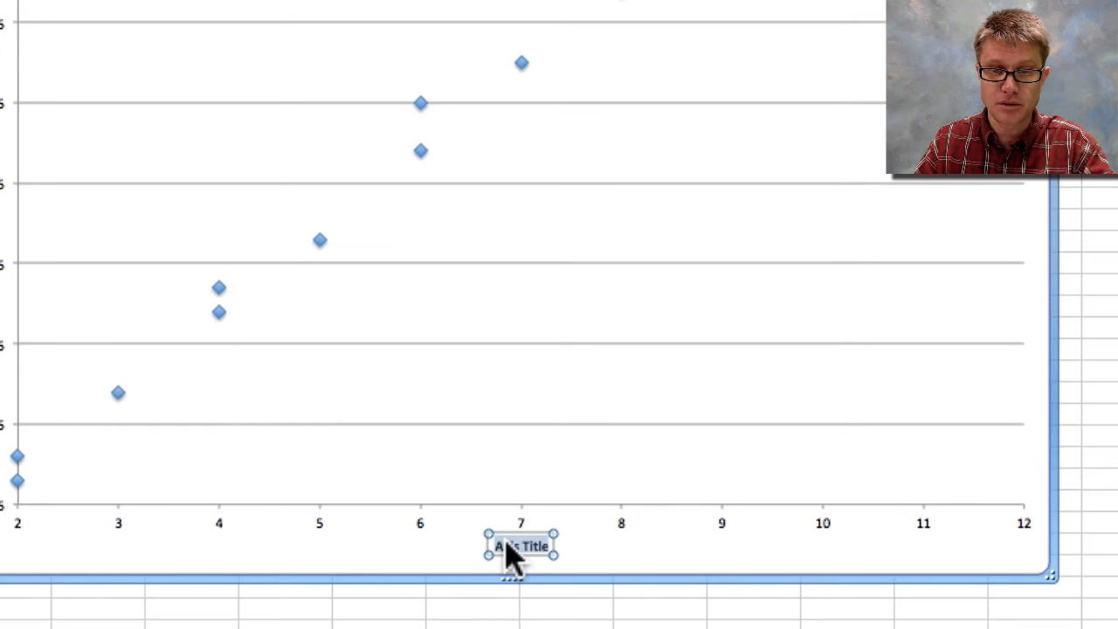
text(Fertiliz)
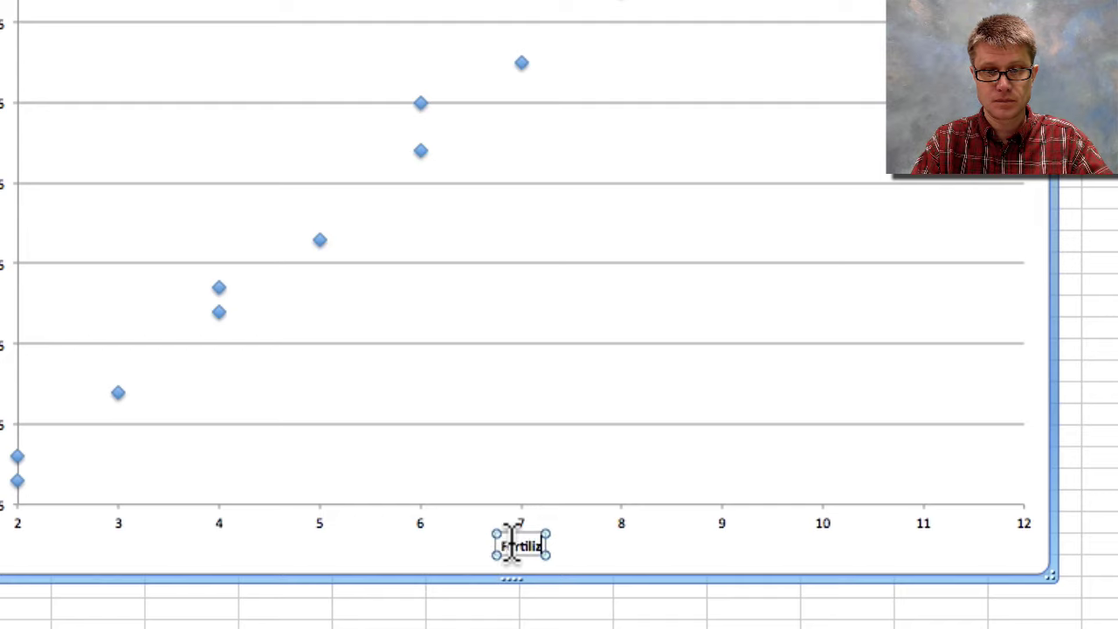
text(er (g))
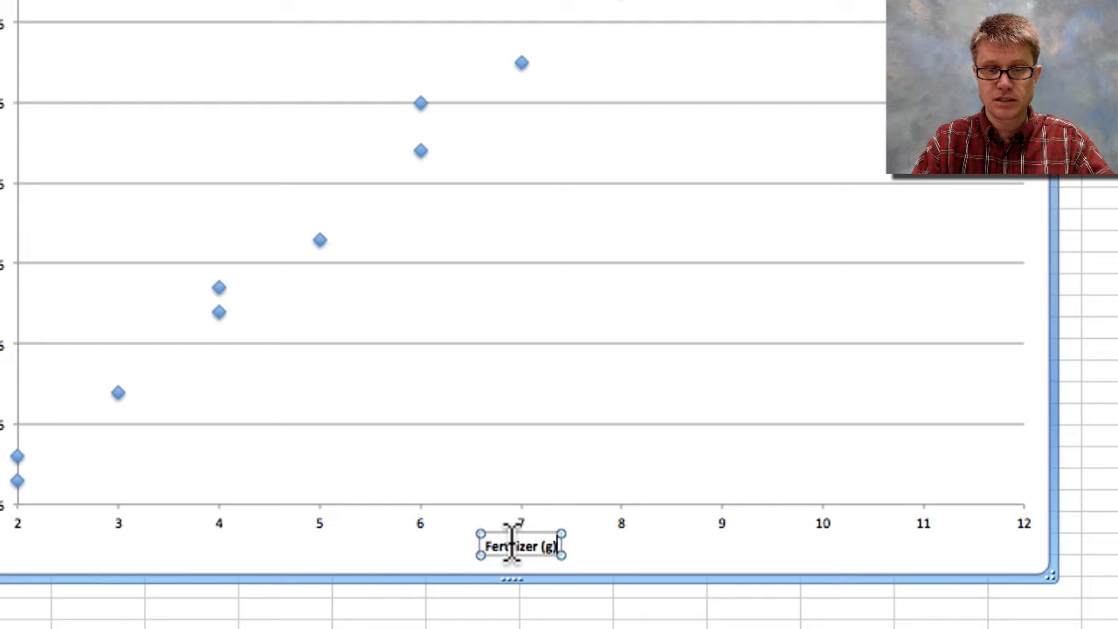
Enlarge the 'Fertilizer (g)' axis title text to 18 pt.
drag(513, 533, 512, 554)
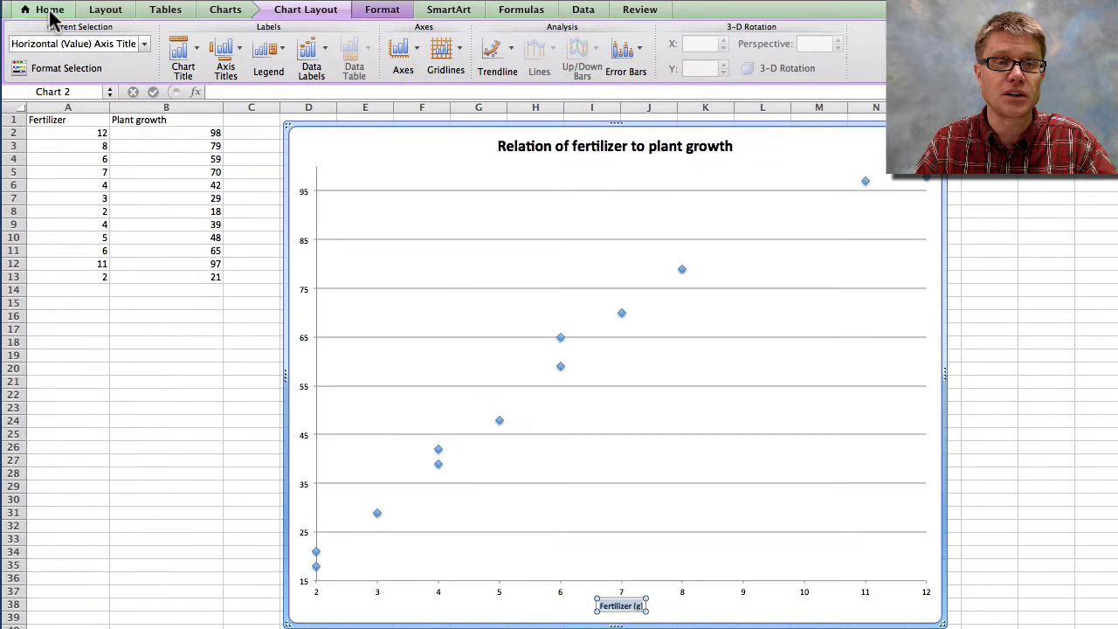
click(49, 9)
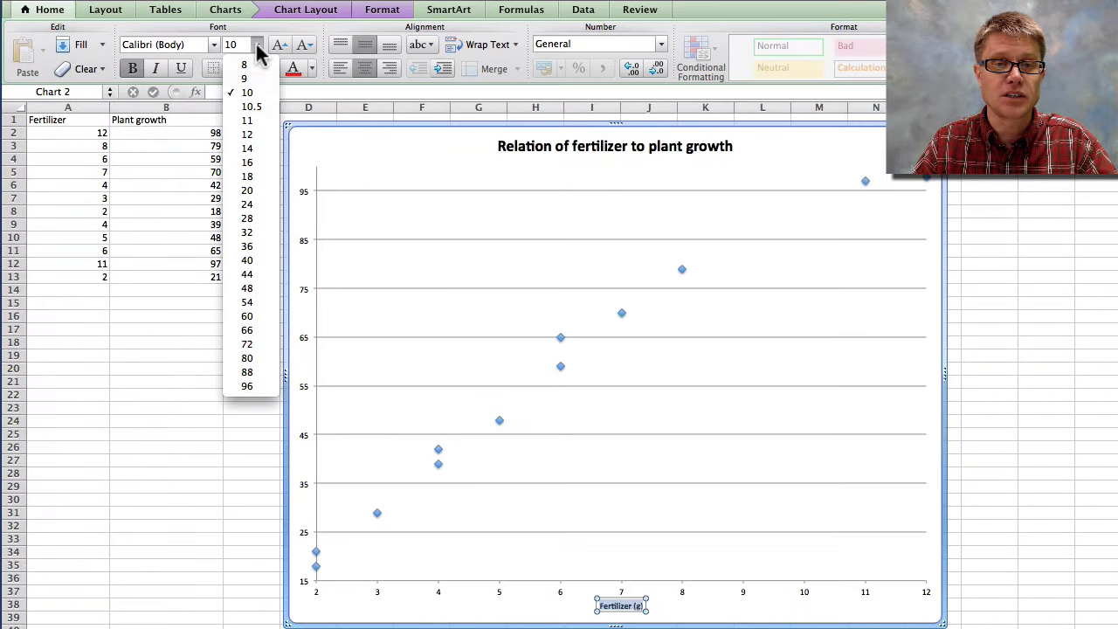
key(Escape)
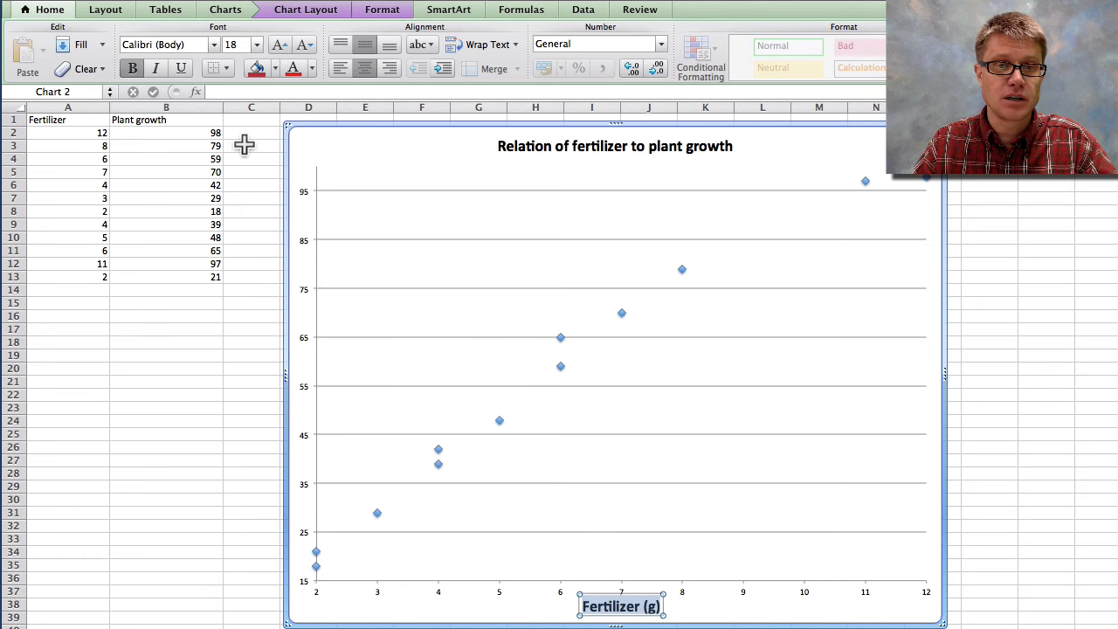
click(303, 260)
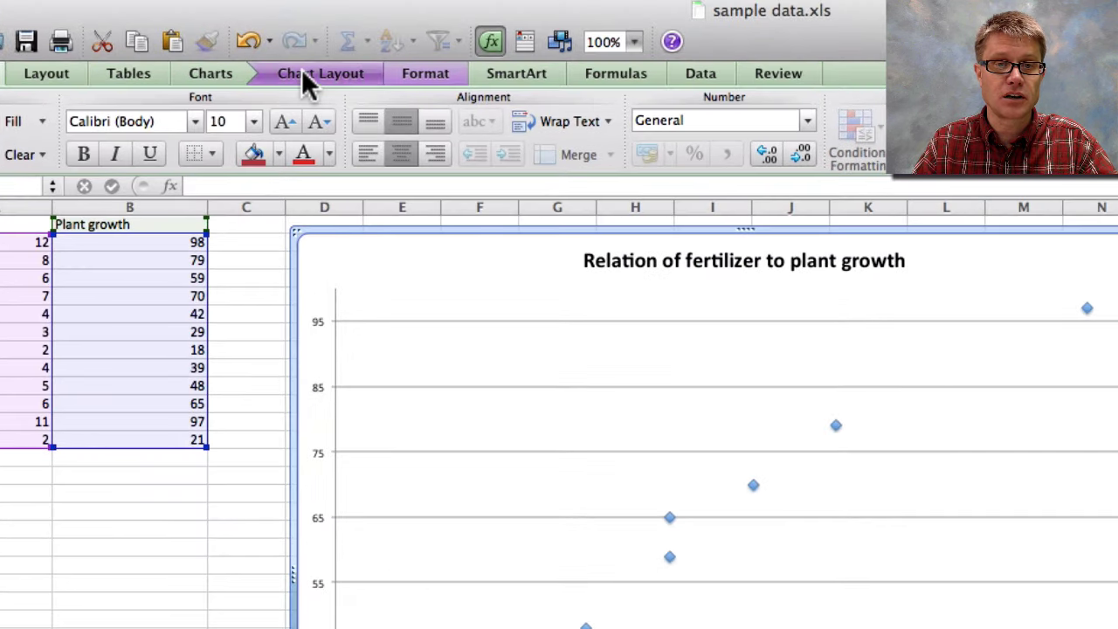
Add a rotated vertical axis title 'Plant growth (cm)' and set it to 20 pt.
click(284, 54)
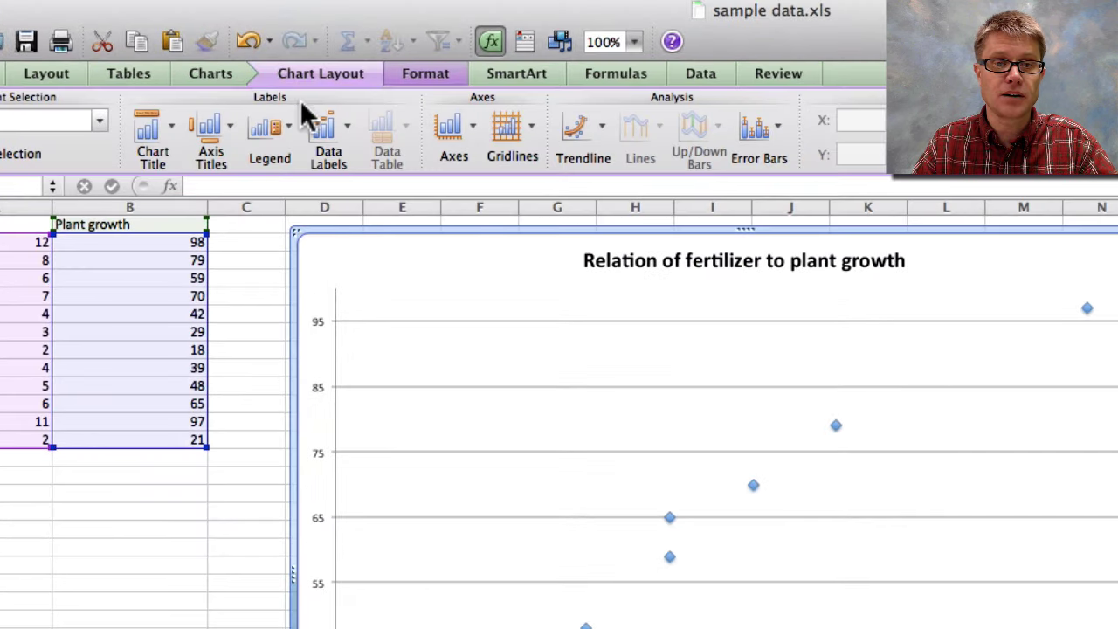
click(222, 144)
mouse_move(300, 187)
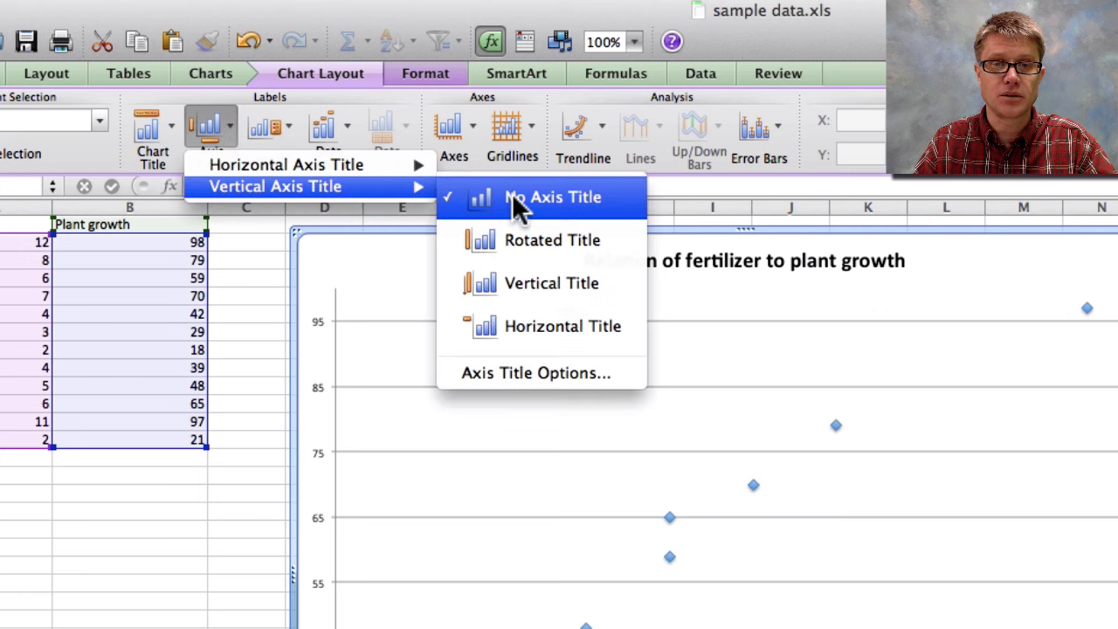
click(552, 241)
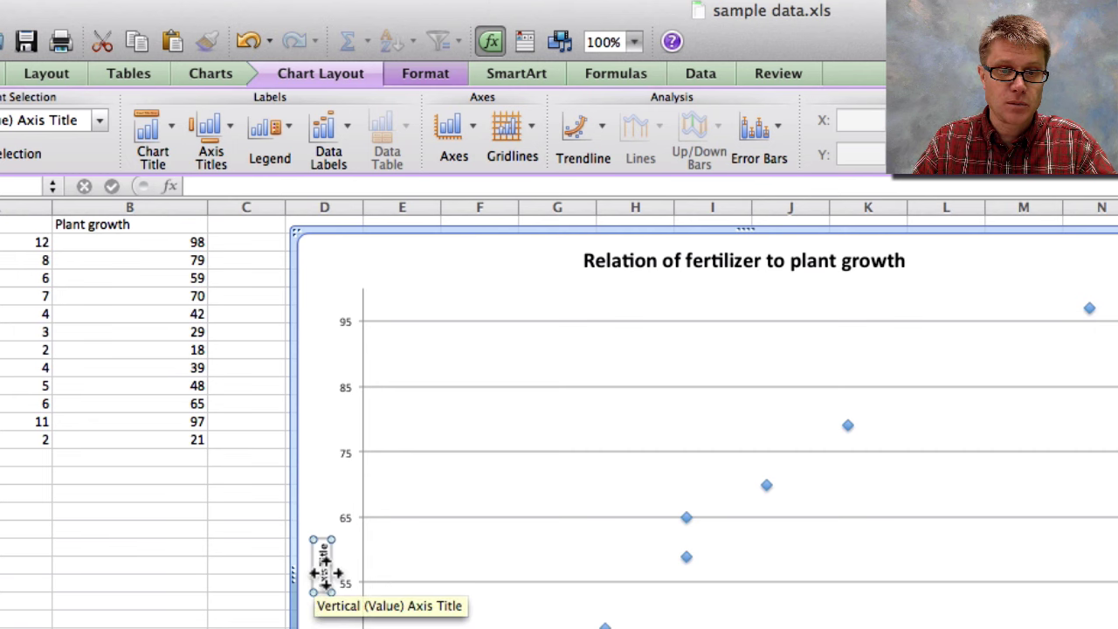
click(323, 581)
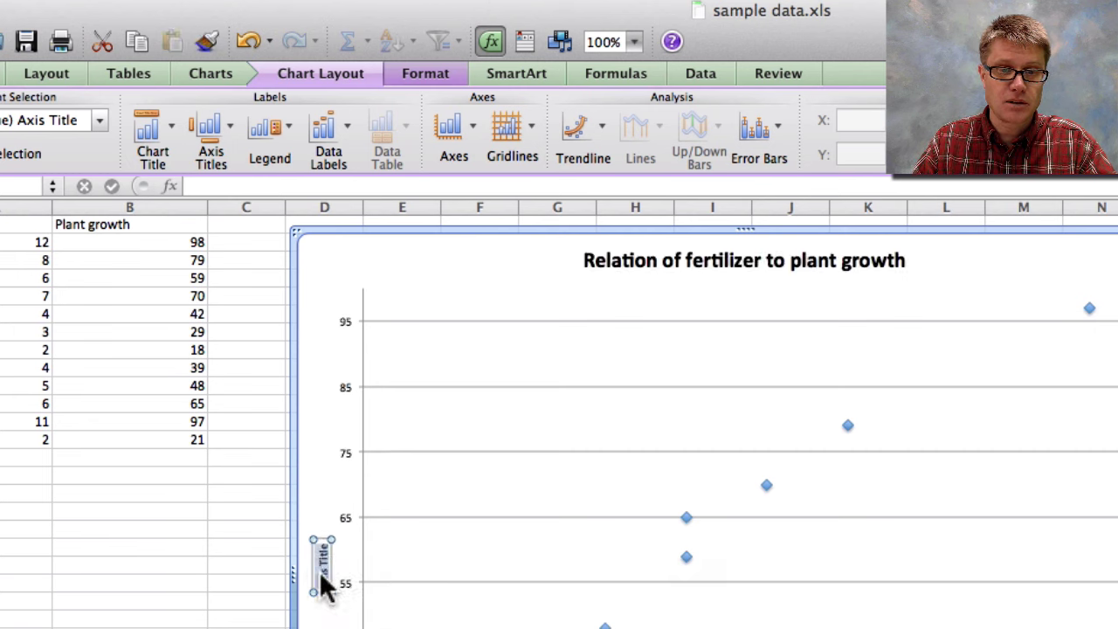
text(Plant growth)
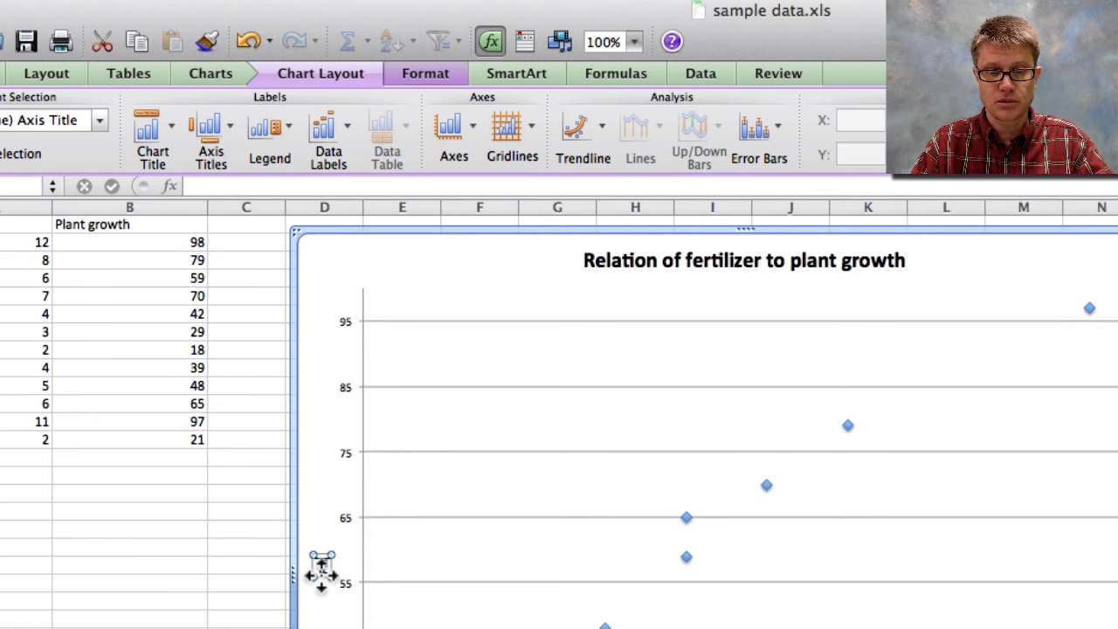
text( (cm))
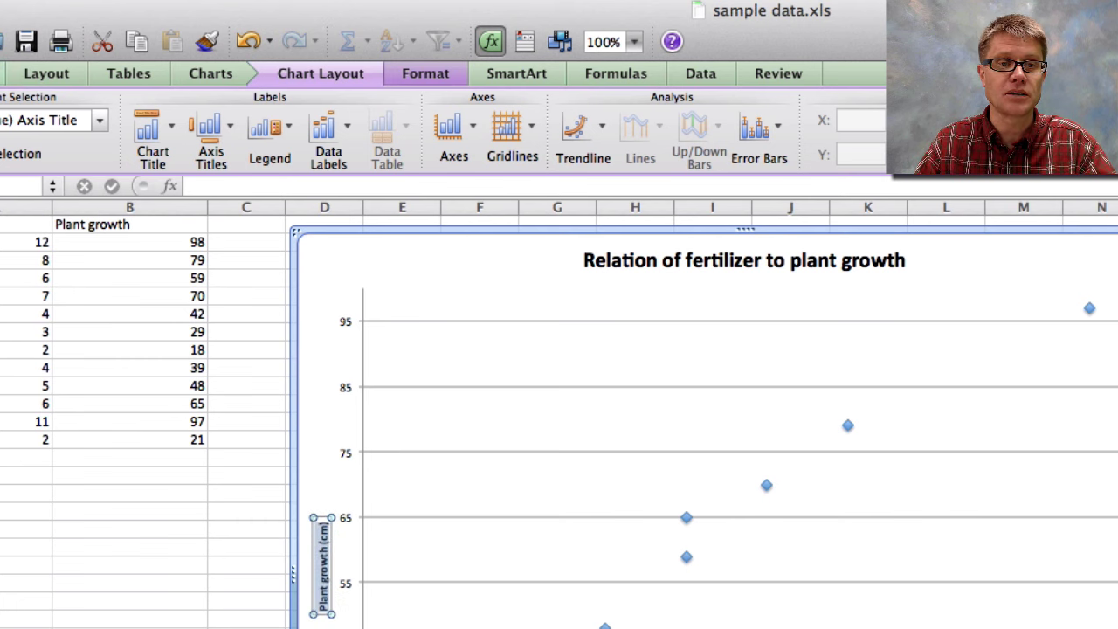
click(253, 121)
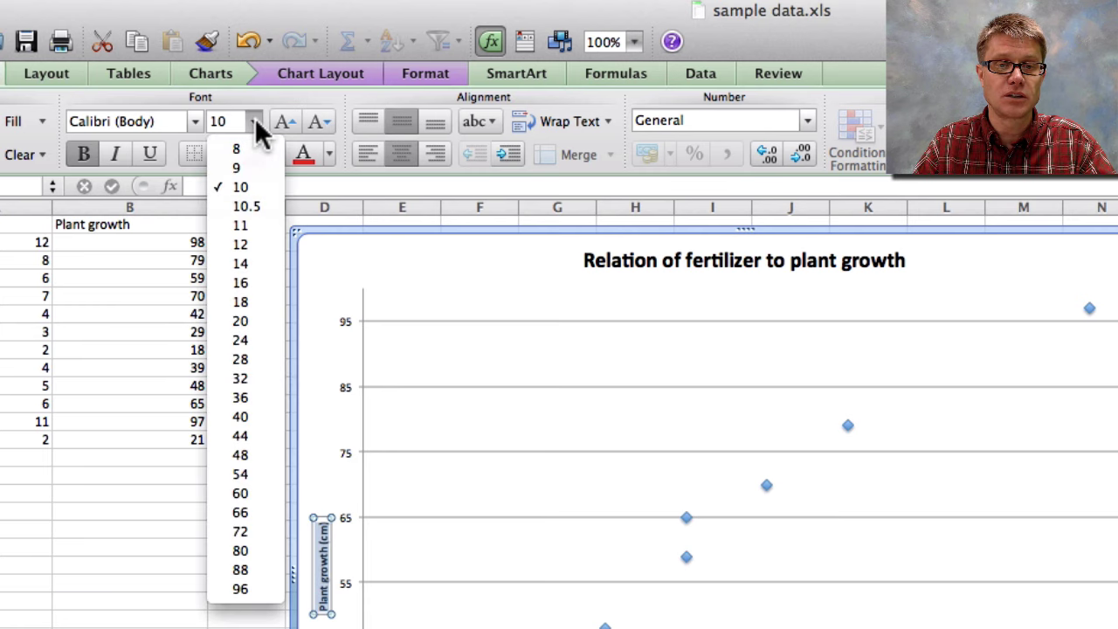
click(260, 319)
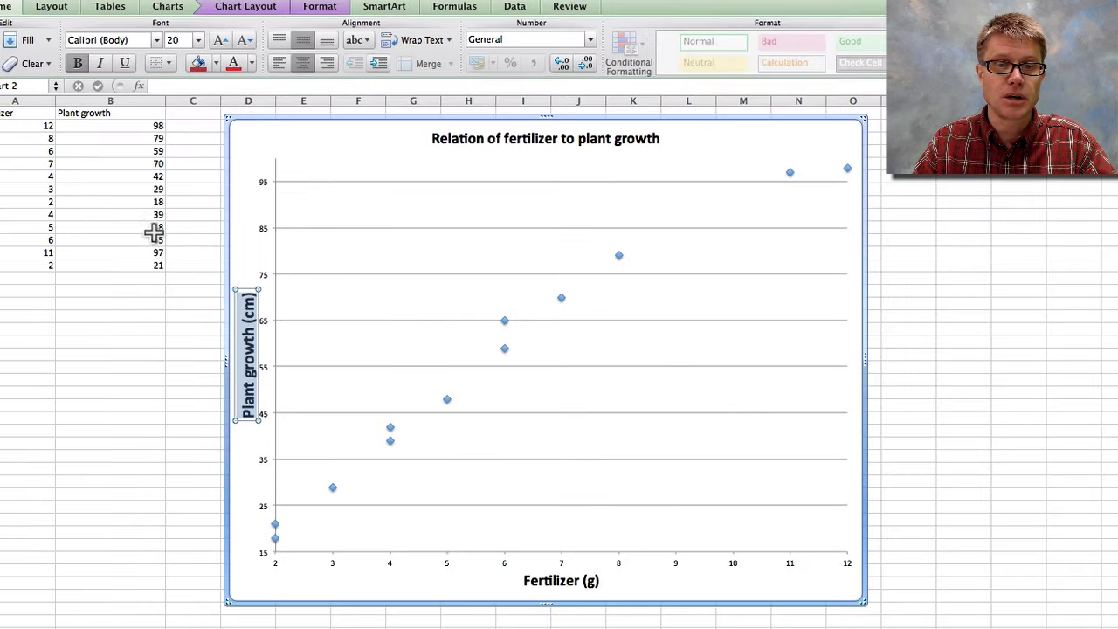
Select the data series and add a trendline, switching its type to Polynomial, order 2.
click(175, 498)
click(384, 206)
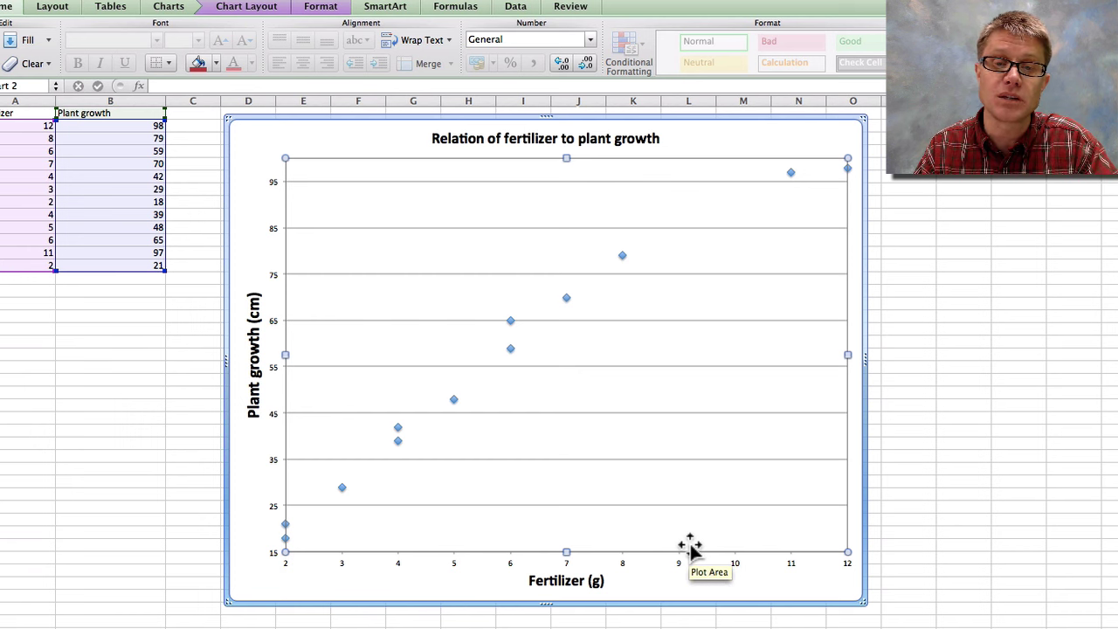
click(454, 401)
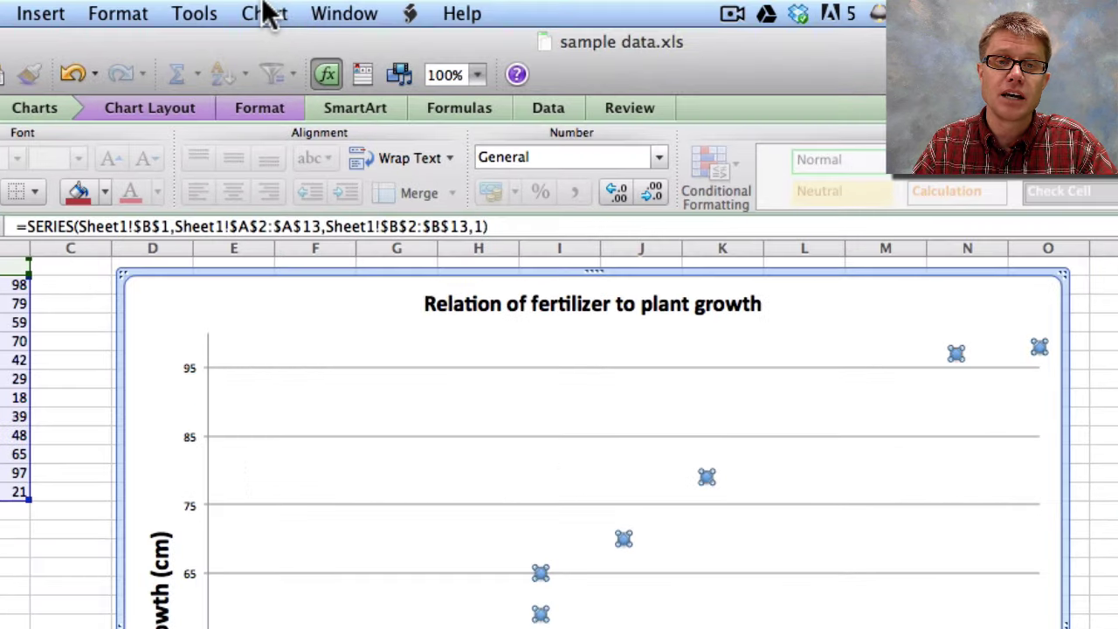
click(266, 10)
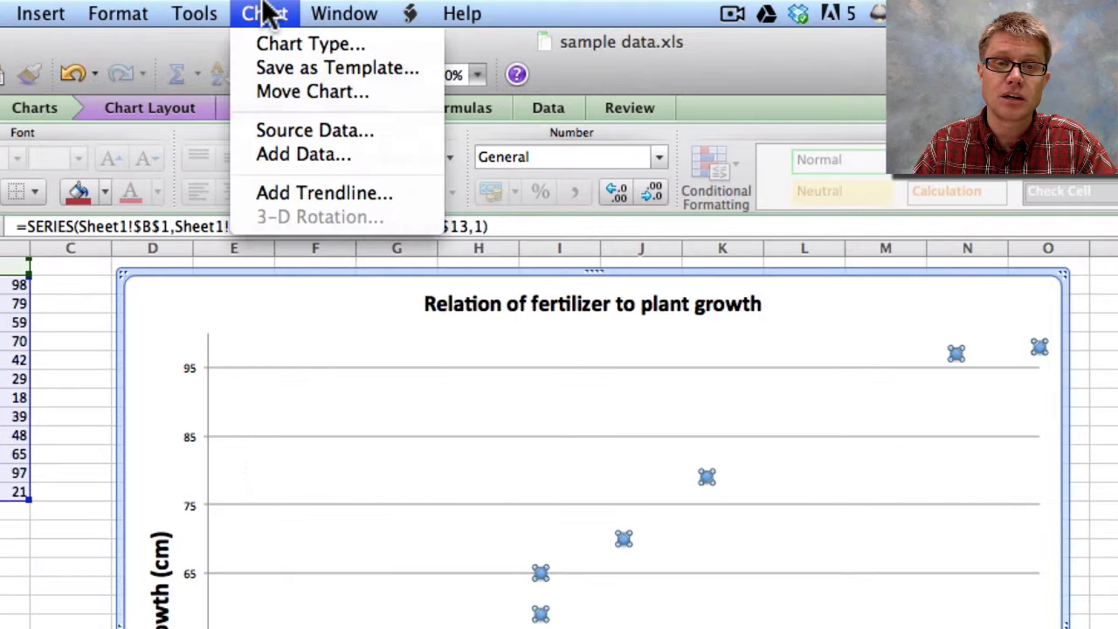
click(273, 192)
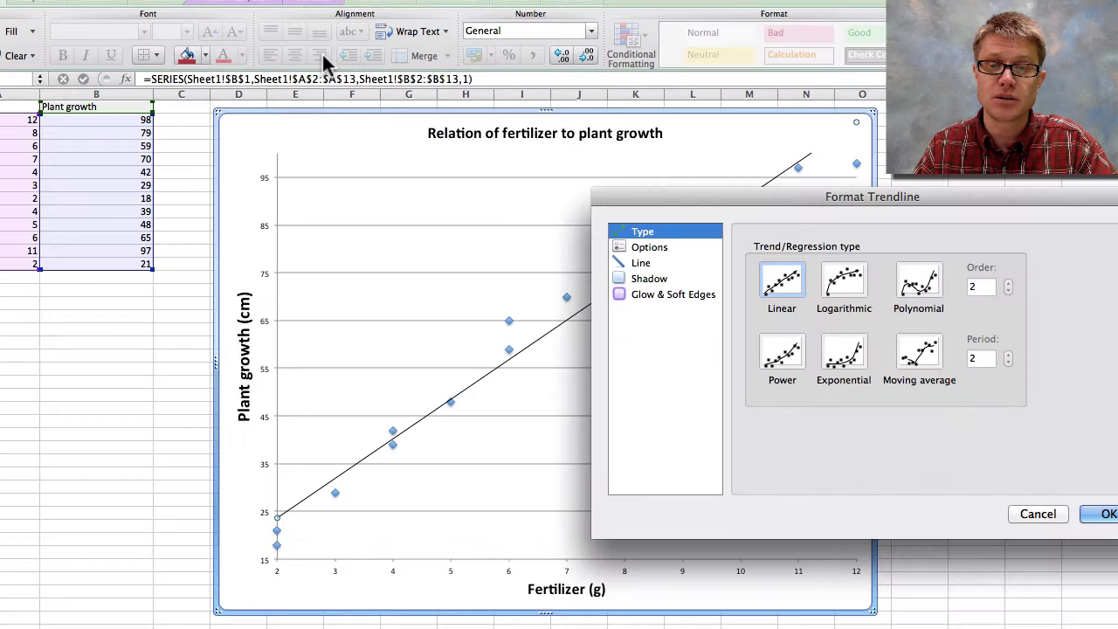
drag(719, 200, 723, 248)
click(859, 329)
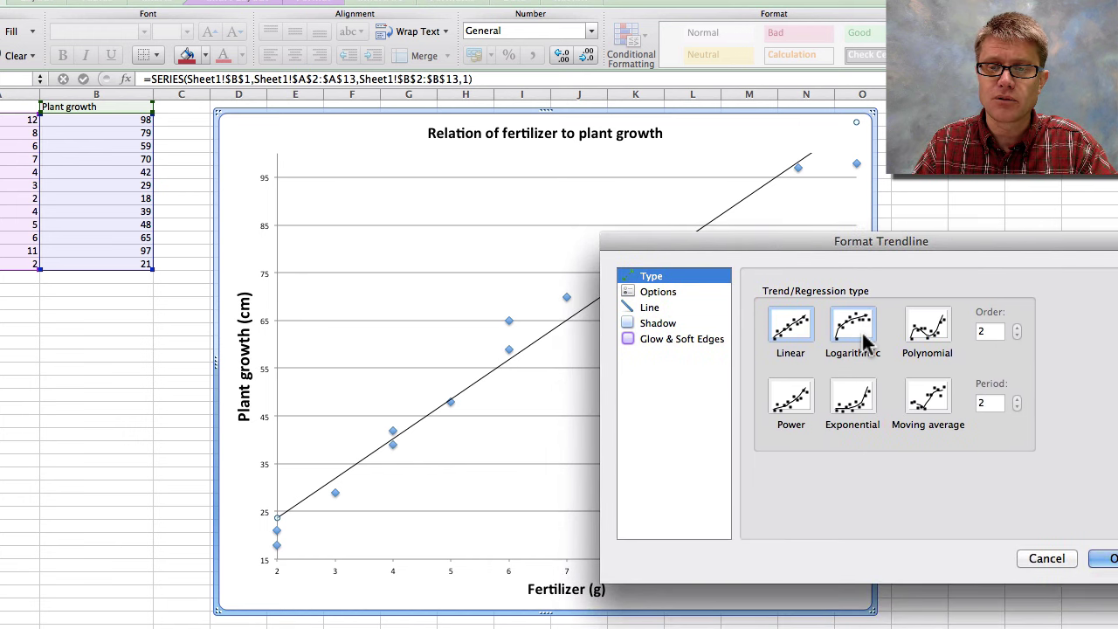
click(928, 327)
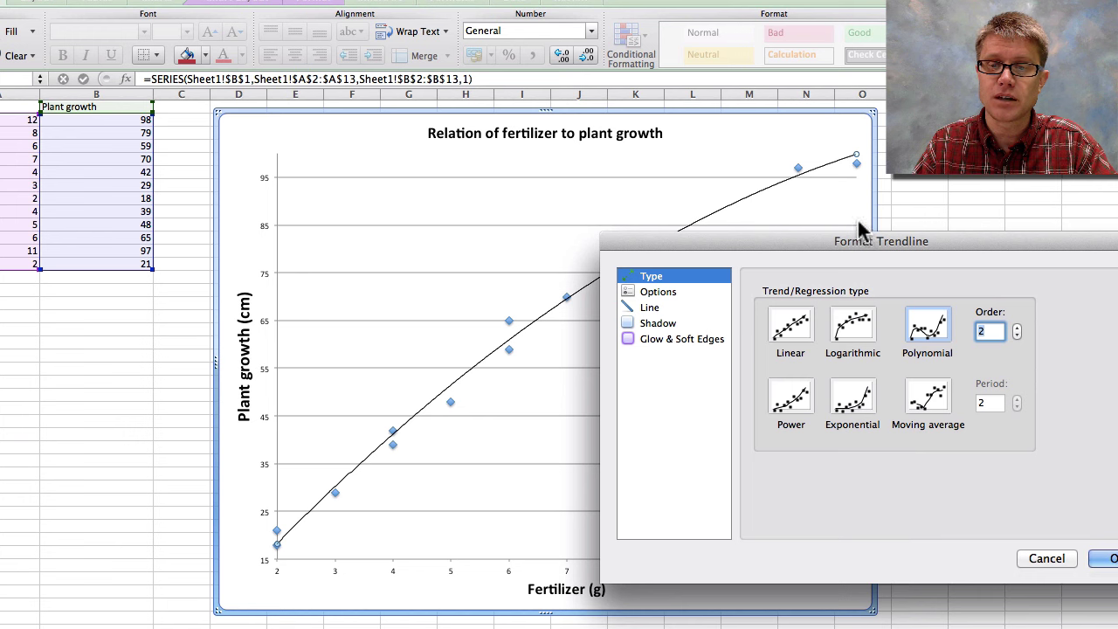
drag(882, 251, 308, 68)
Confirm the Format Trendline dialog with OK, keeping the polynomial curve.
click(494, 383)
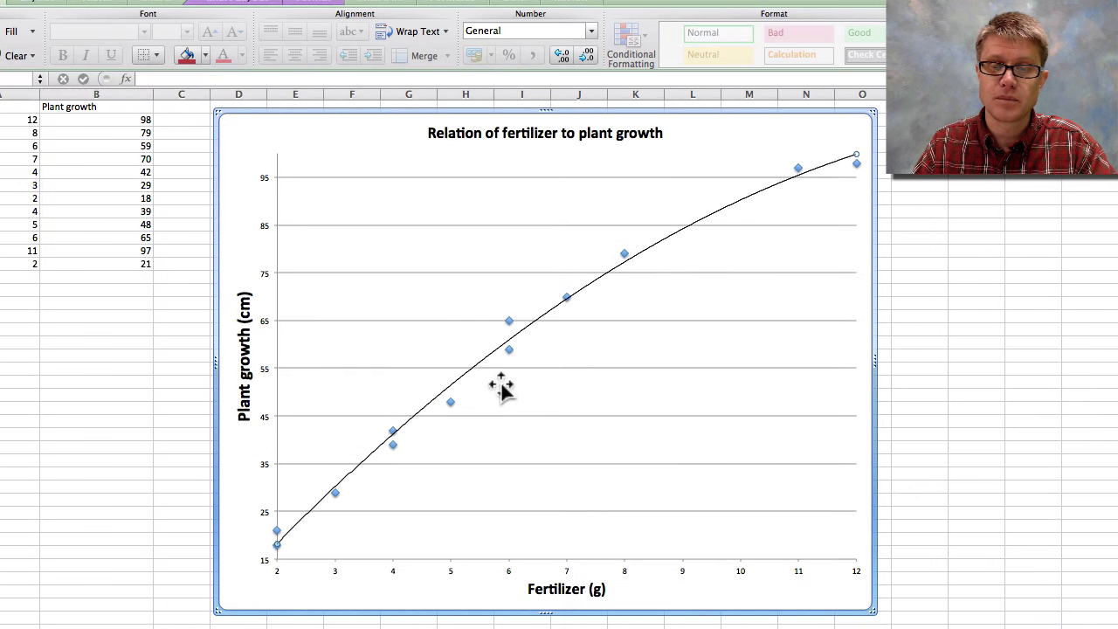